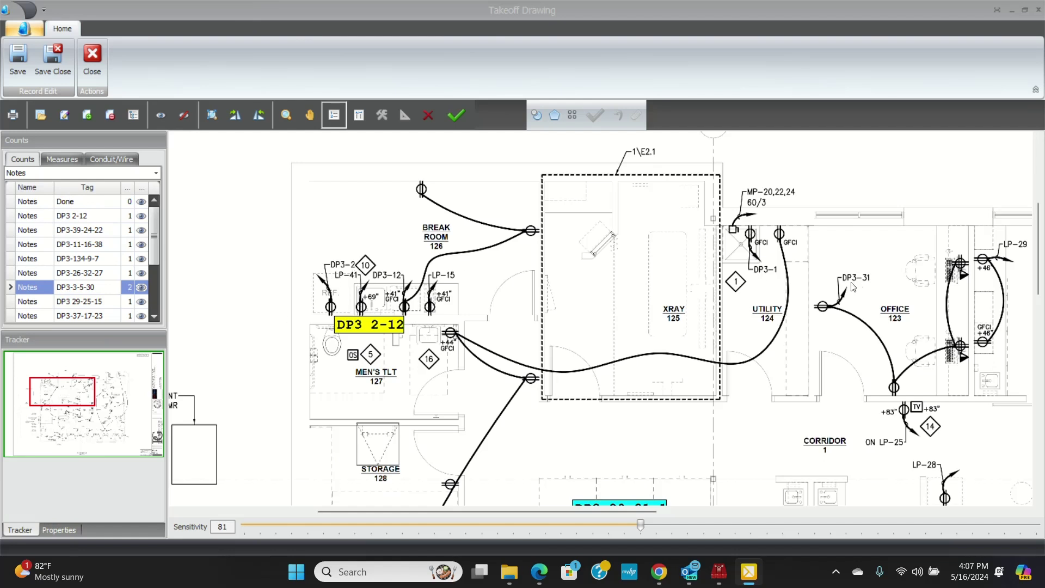
scroll(379, 281, "down", 3)
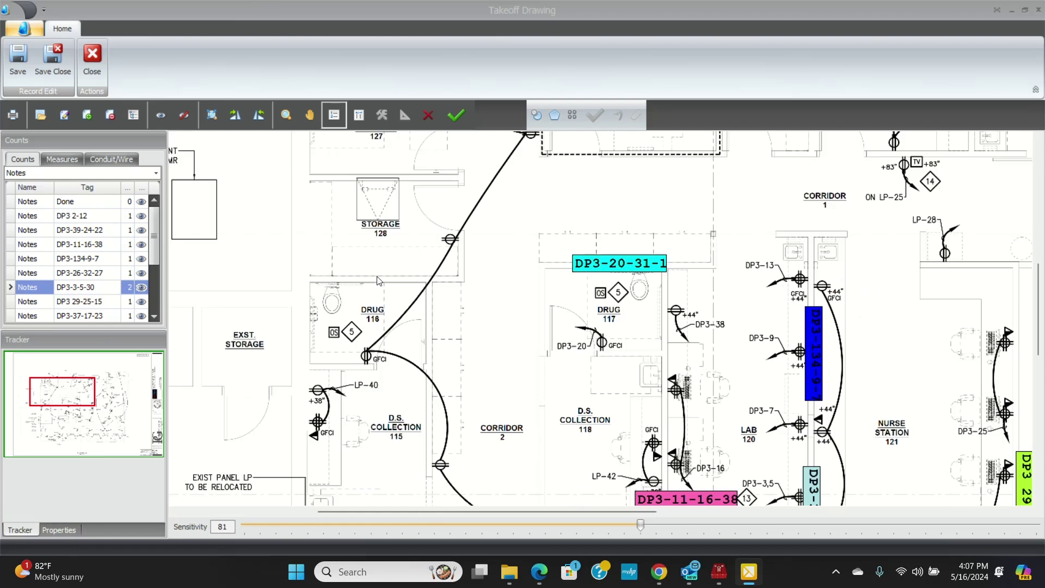
scroll(379, 281, "down", 5)
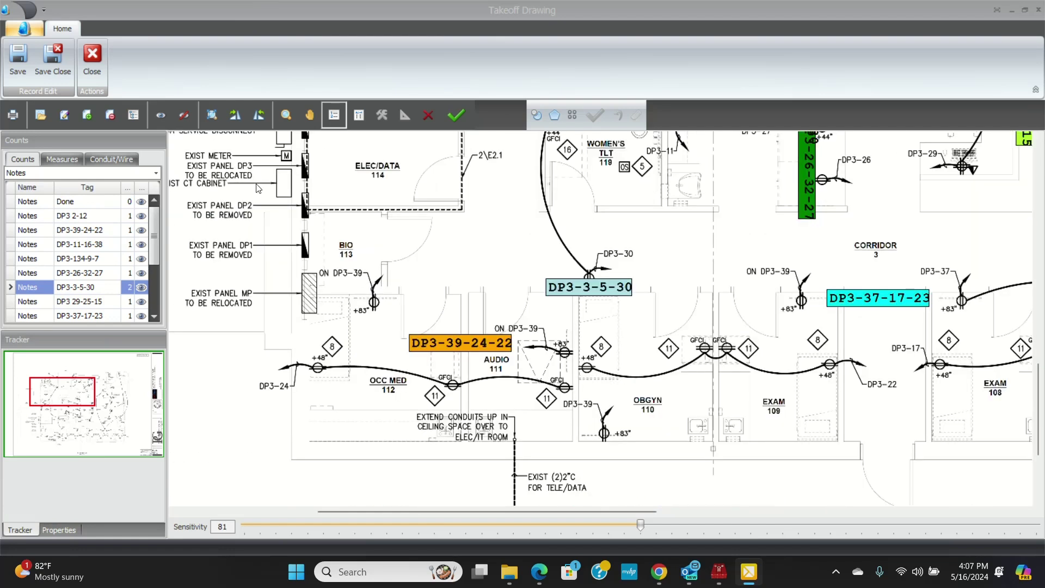
scroll(253, 224, "up", 1)
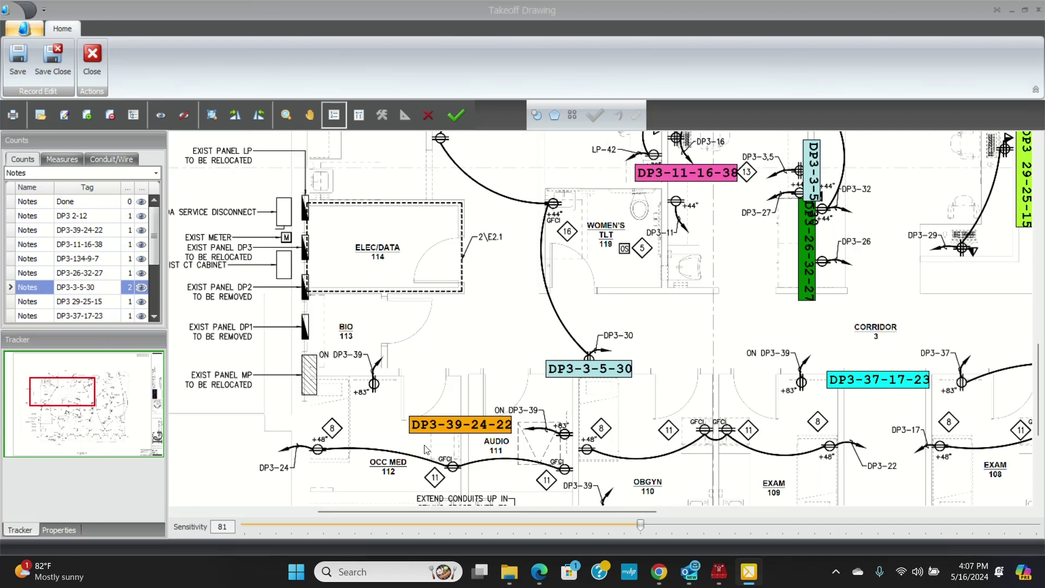
scroll(430, 296, "up", 5)
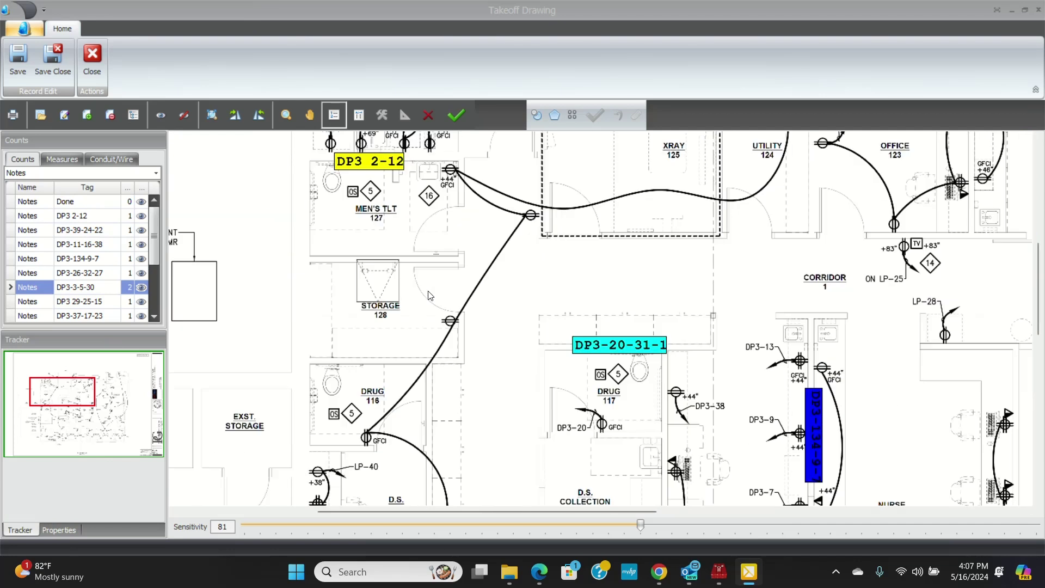
scroll(430, 296, "up", 3)
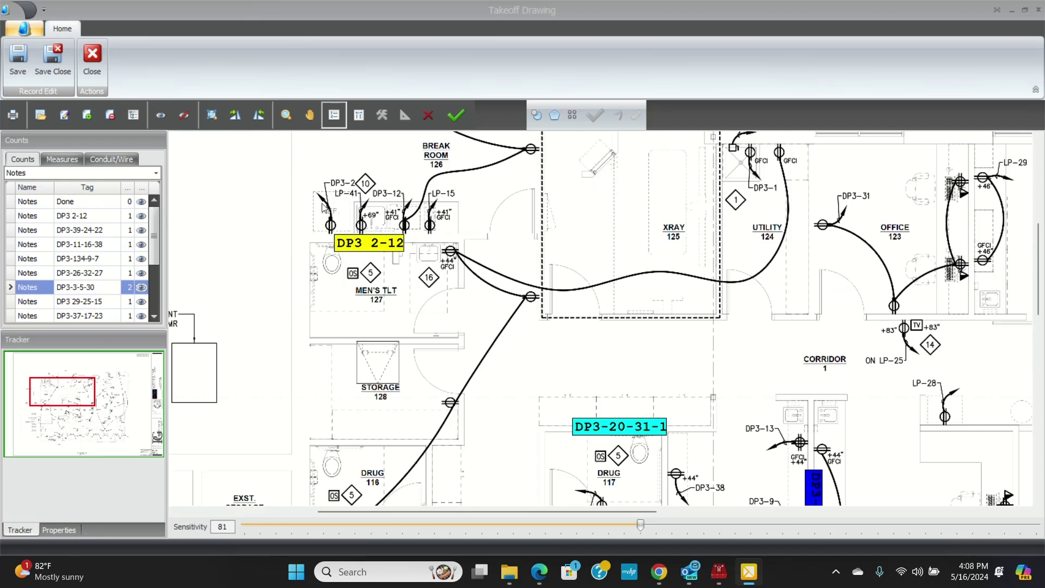
scroll(510, 203, "down", 3)
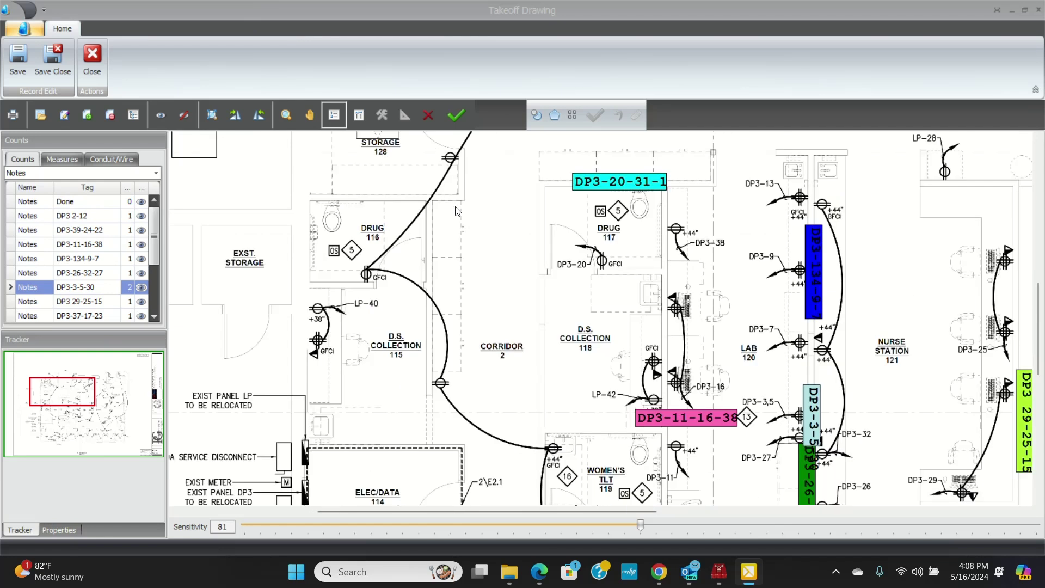
scroll(490, 210, "down", 5)
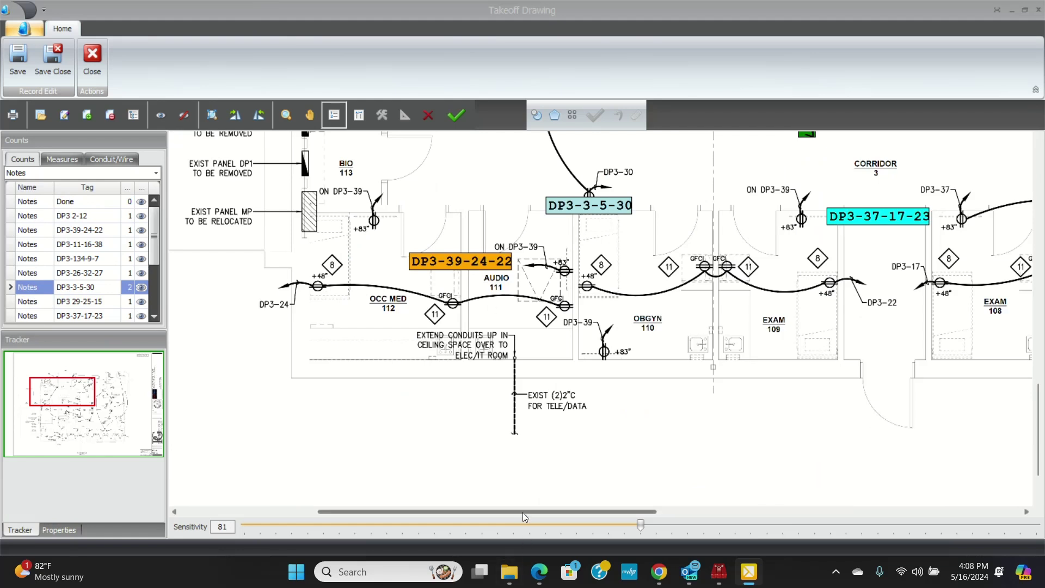
left_click_drag(524, 510, 622, 514)
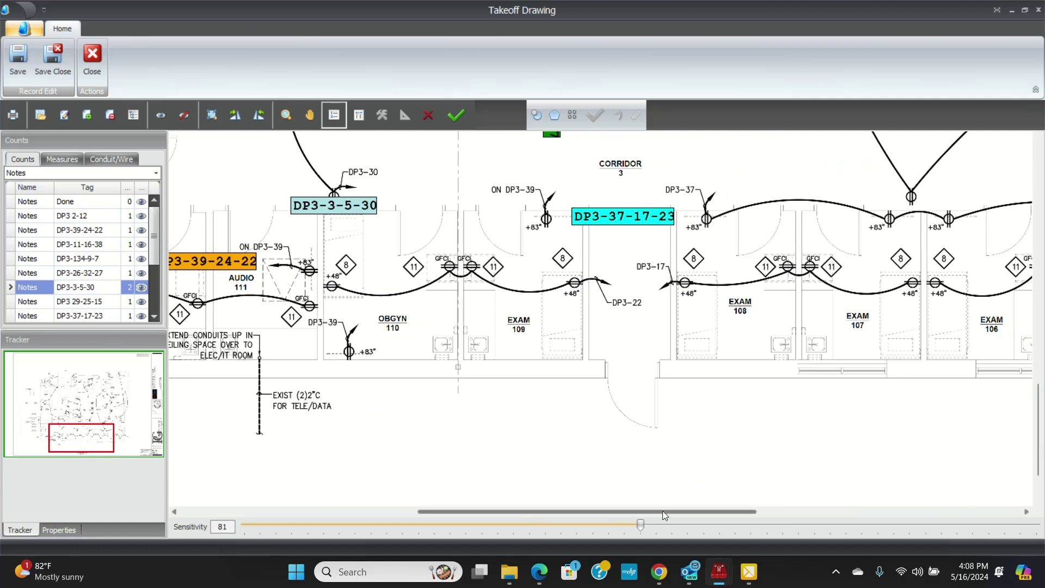
left_click_drag(662, 510, 742, 511)
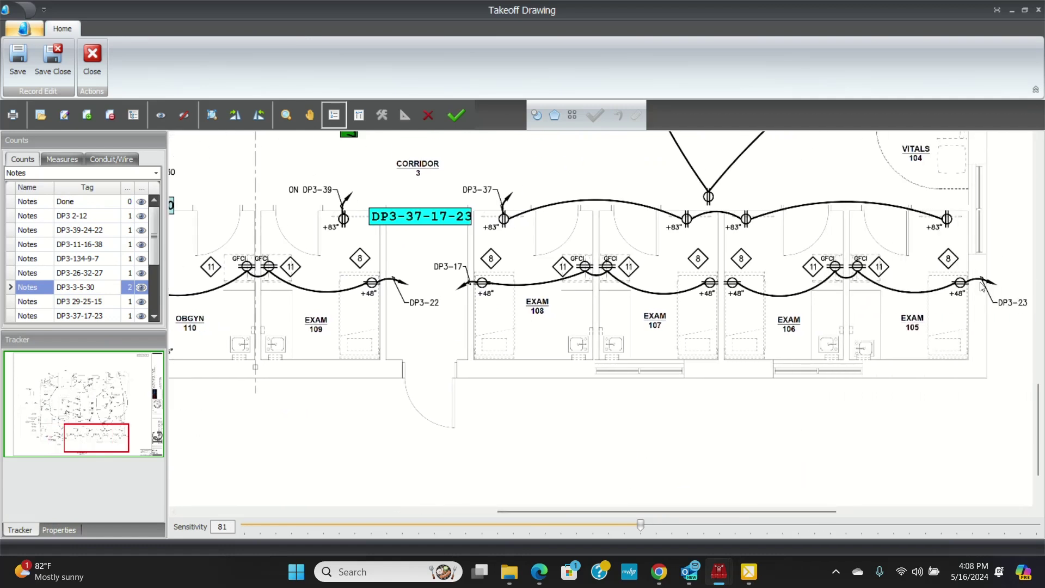
scroll(804, 302, "up", 3)
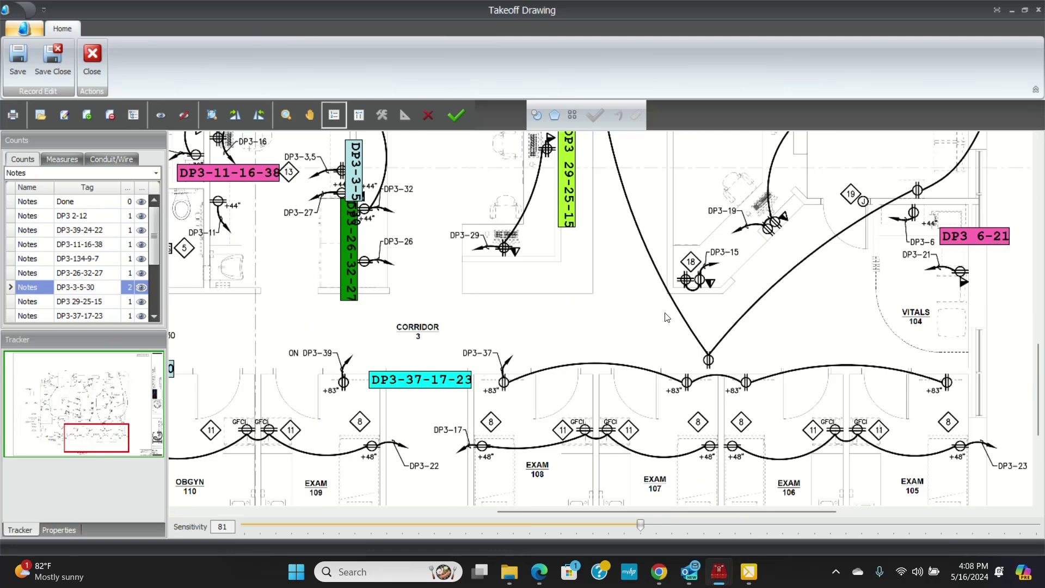
scroll(667, 318, "up", 3)
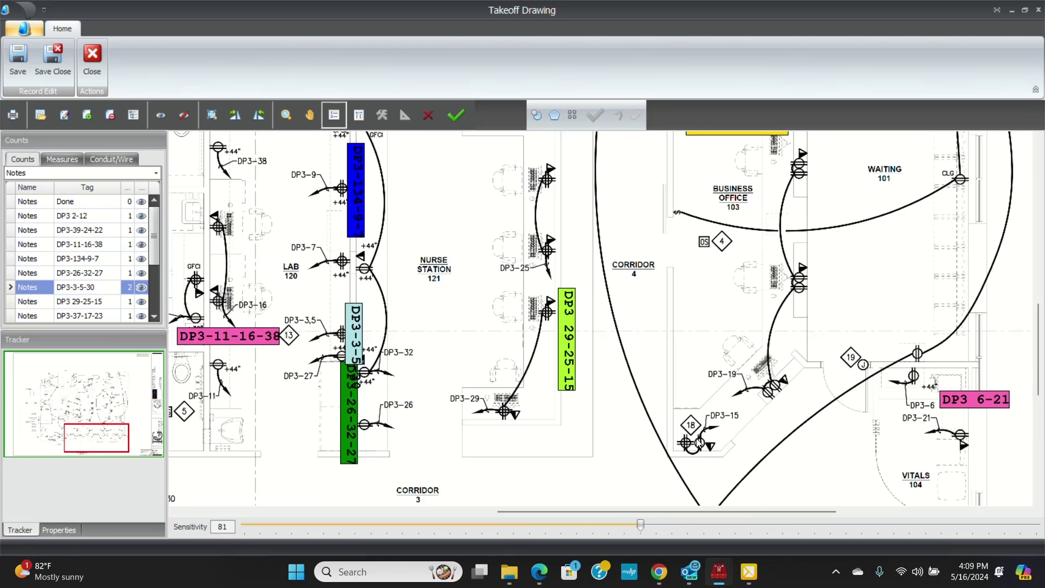
left_click_drag(609, 514, 439, 533)
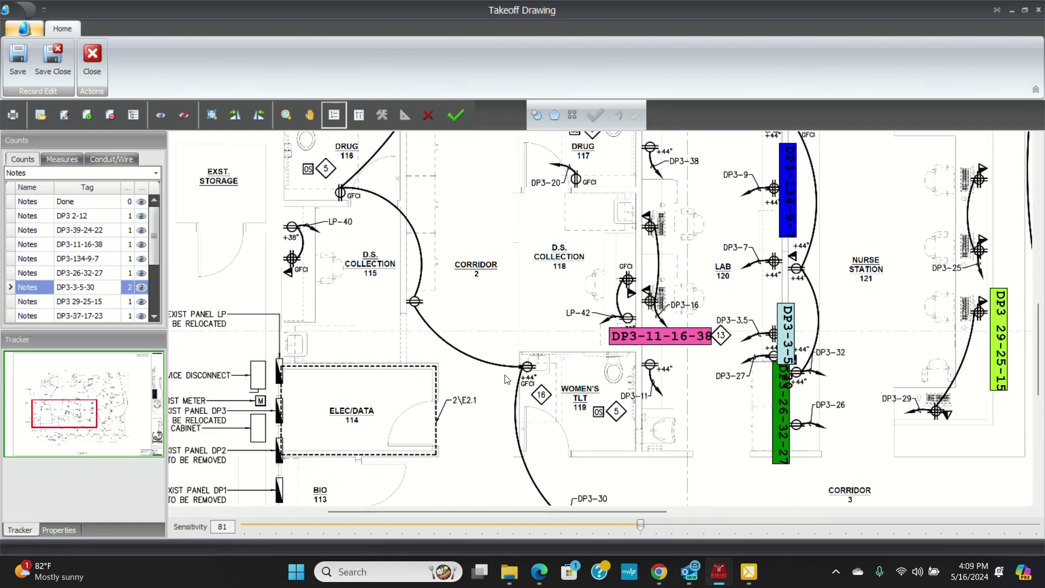
scroll(506, 380, "down", 3)
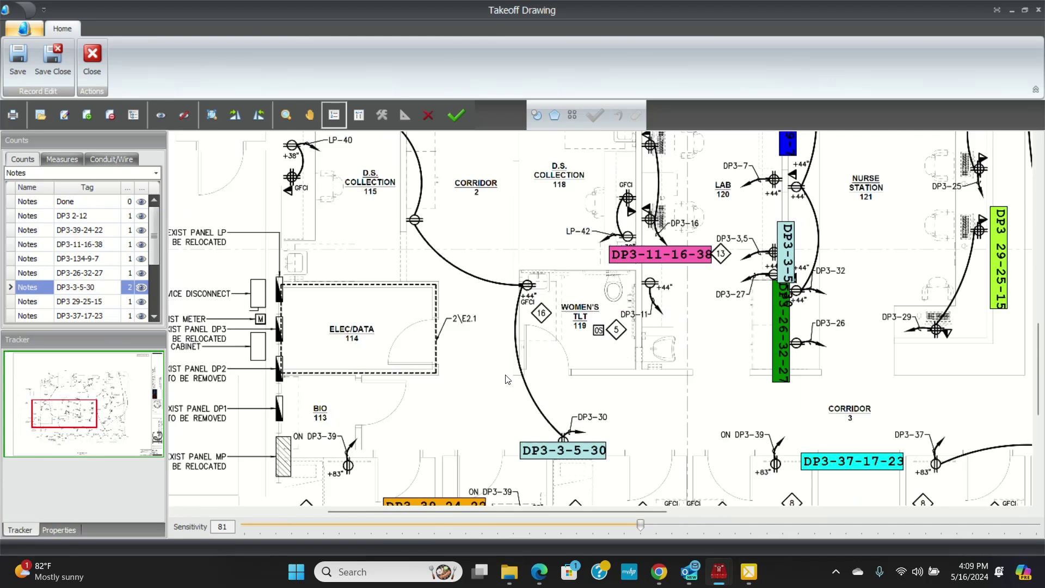
Add a measure row, widen the From column, and name it '1/2 EMT 3 # 12 THHN'
left_click(61, 161)
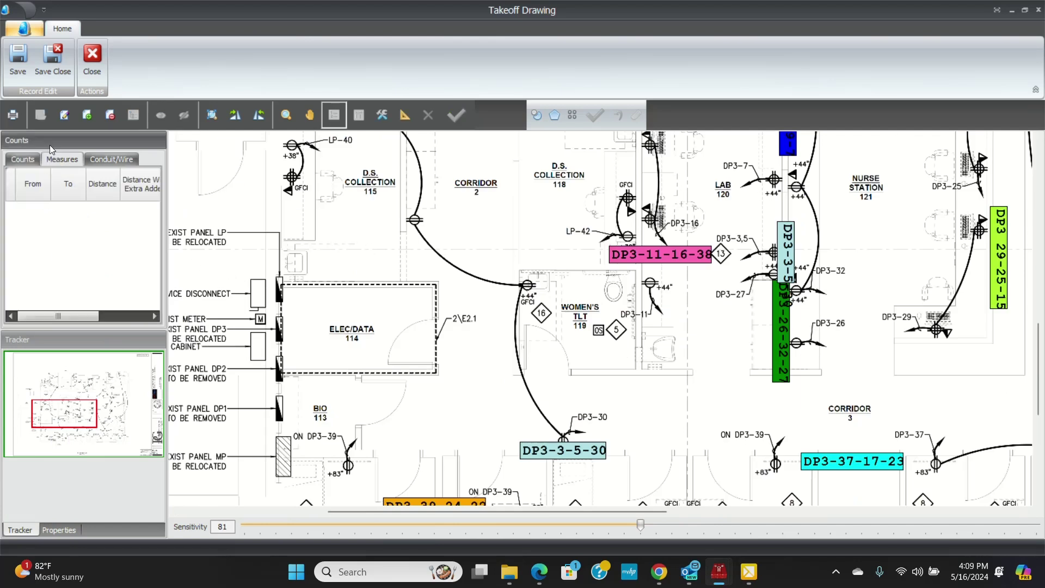
left_click(84, 113)
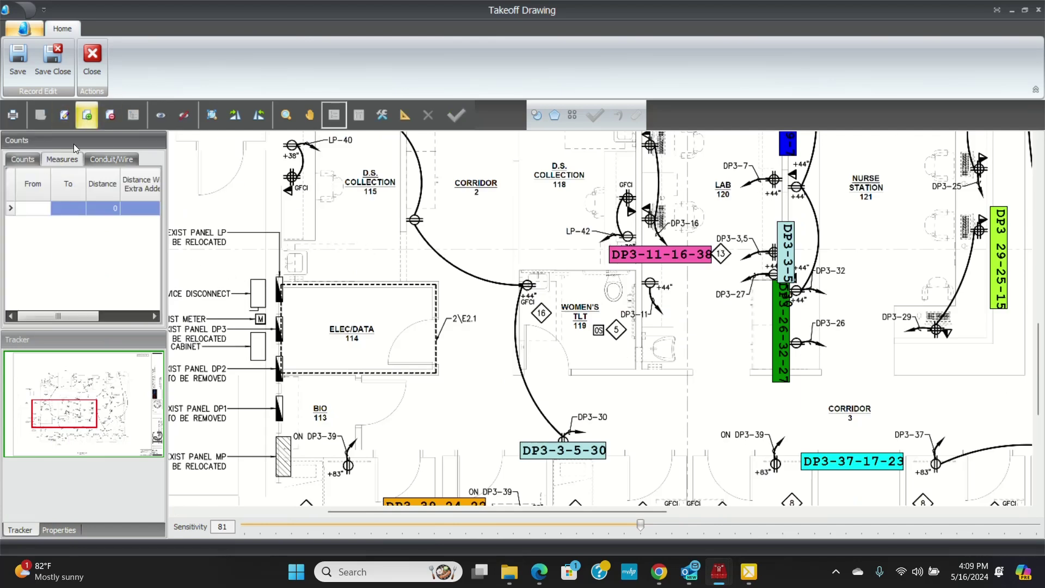
left_click_drag(51, 192, 101, 193)
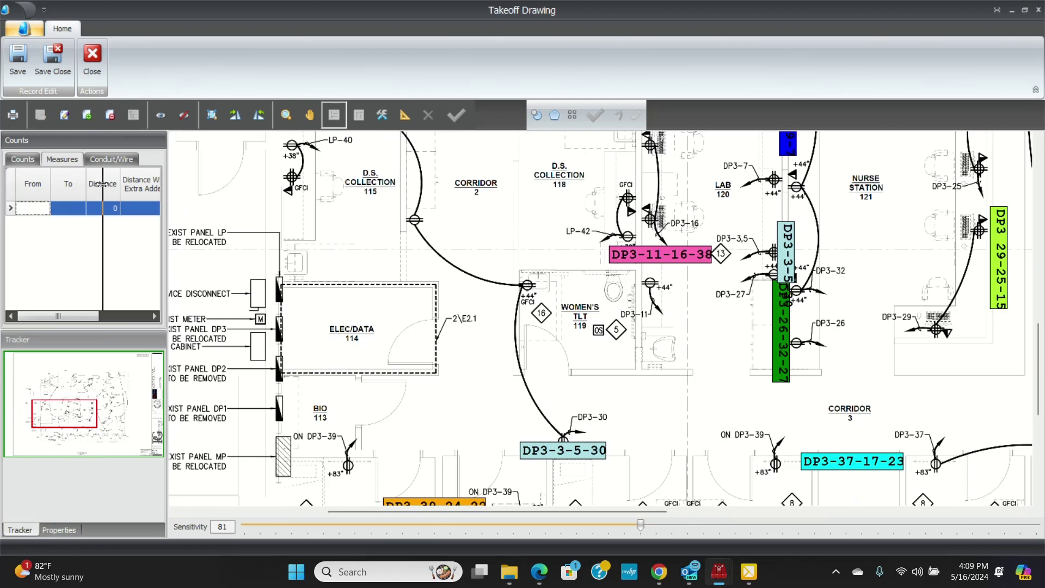
left_click(39, 208)
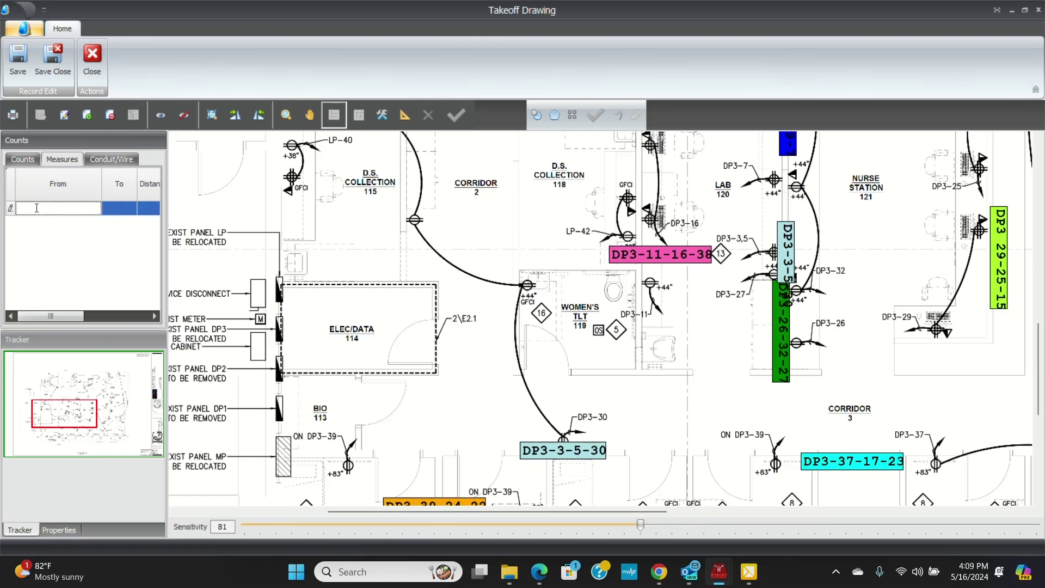
type("1/2 EMT 3 # 12 THHN")
Add a second conduit measure named '1/2 EMT 5 # 12 THHN'
left_click(27, 225)
left_click(27, 225)
left_click(28, 227)
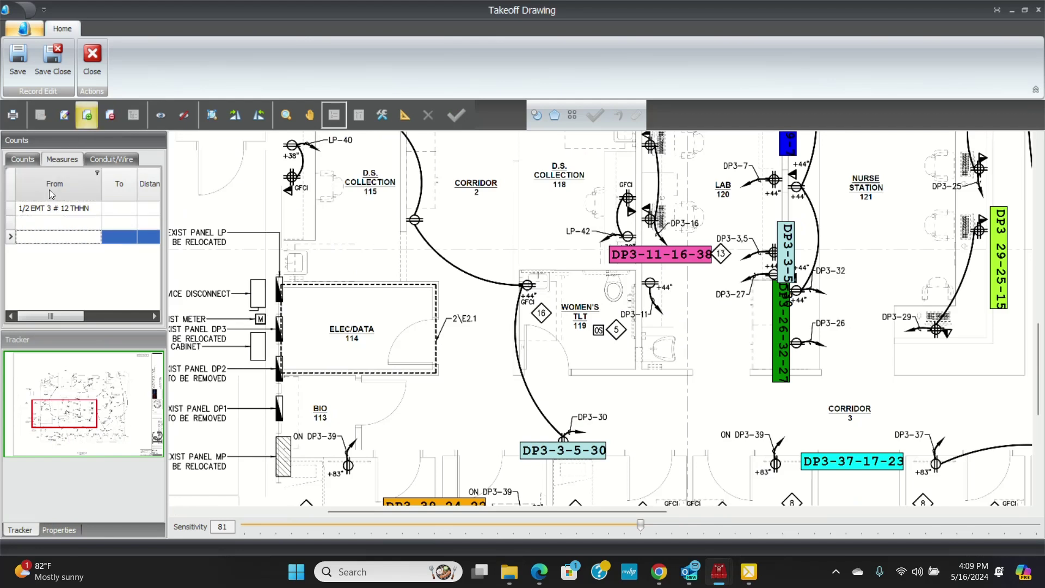
left_click(27, 223)
type("1/2 EMT 5 #")
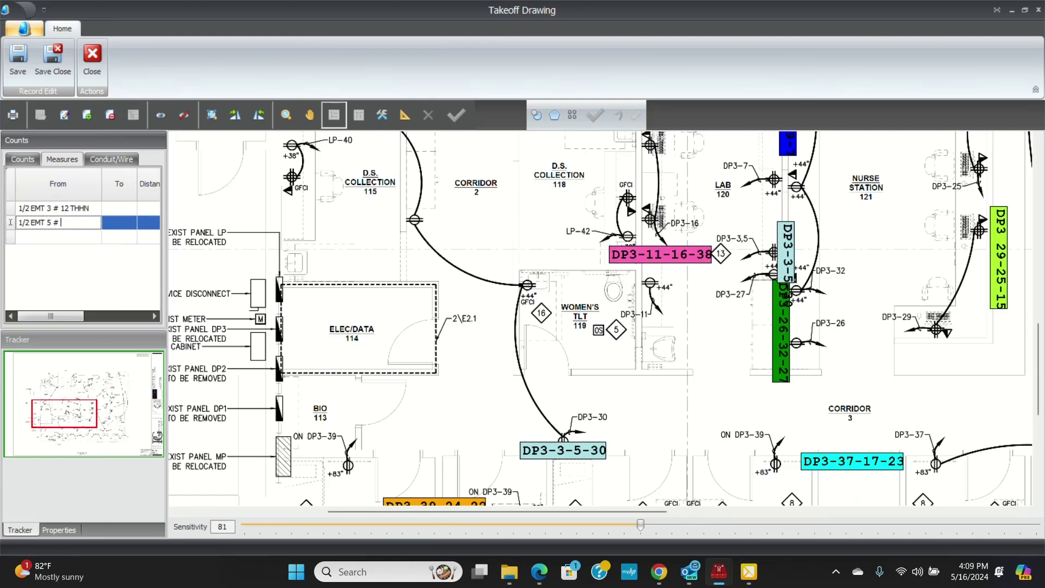
type(" 12 THHN")
left_click(29, 236)
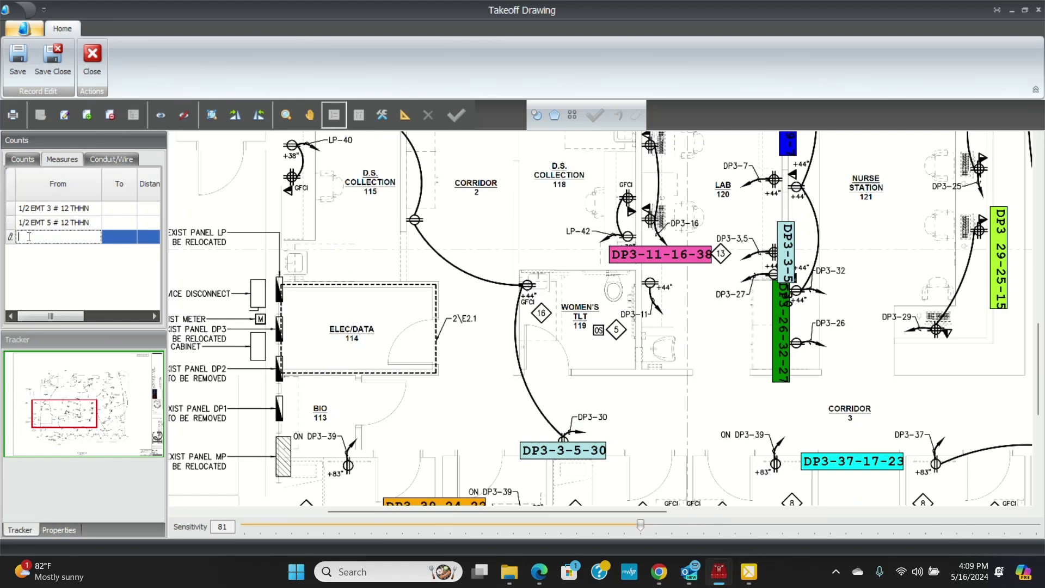
Add a third conduit measure named '3/4 EMT 7 # 12 THHN'
type("3")
type("/4 EMT 7 # 12 THHN")
scroll(386, 273, "up", 3)
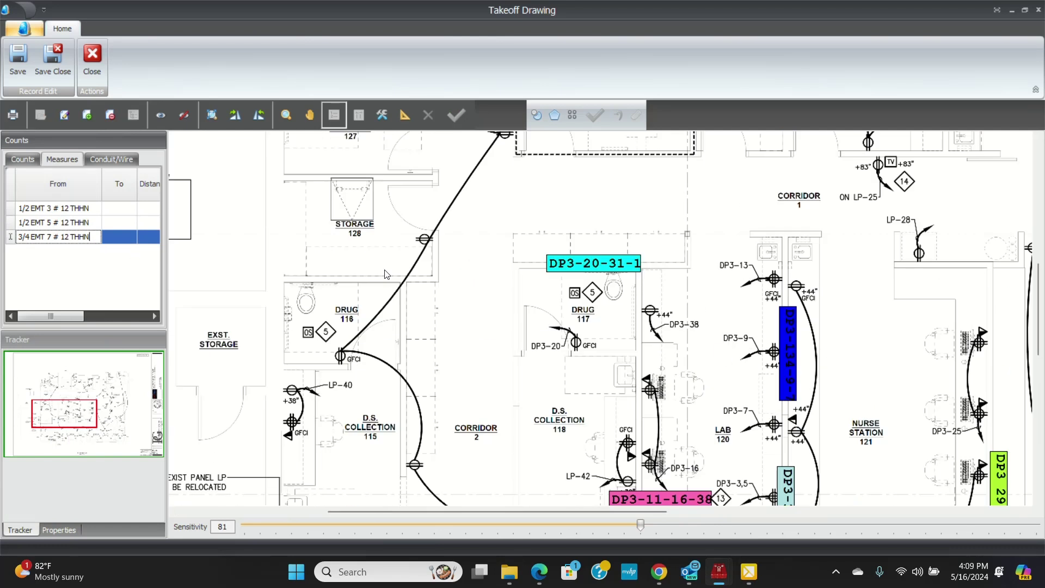
scroll(386, 274, "up", 1)
scroll(386, 274, "up", 1)
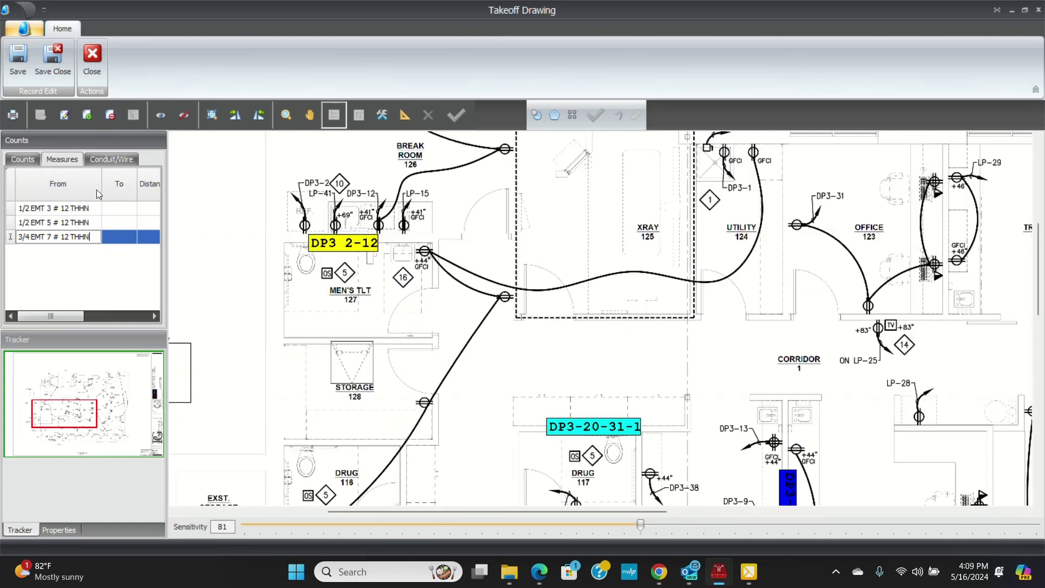
Set the 1/2 EMT 3 # 12 THHN measure's line colour to Aqua and save
left_click(58, 222)
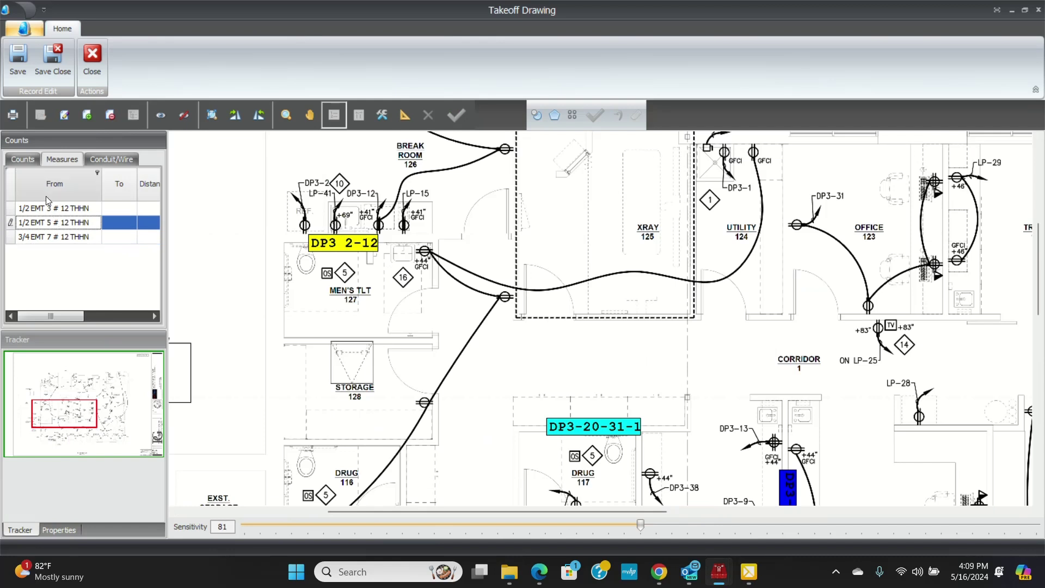
left_click(45, 208)
left_click(64, 116)
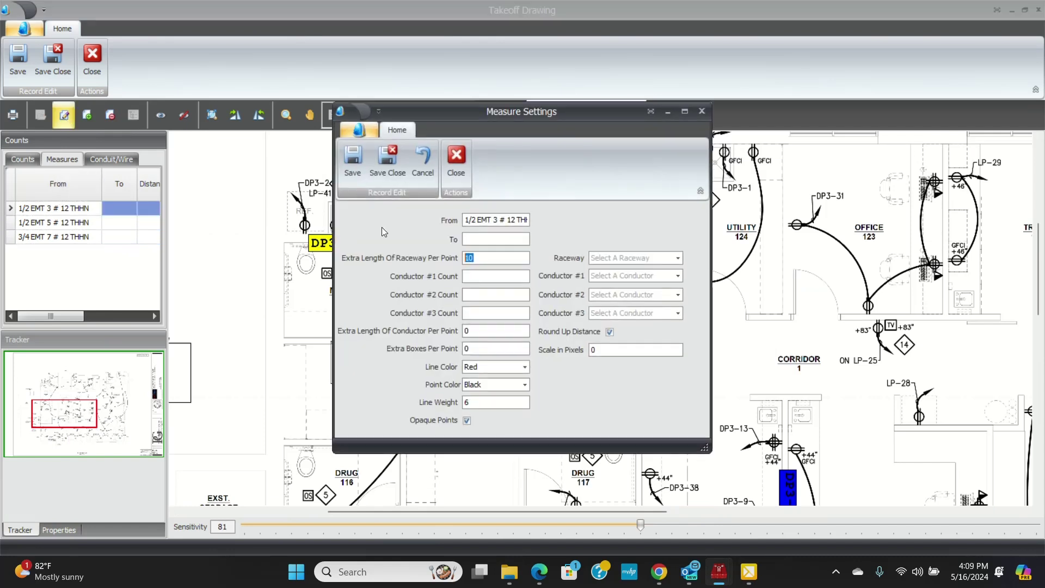
left_click(525, 367)
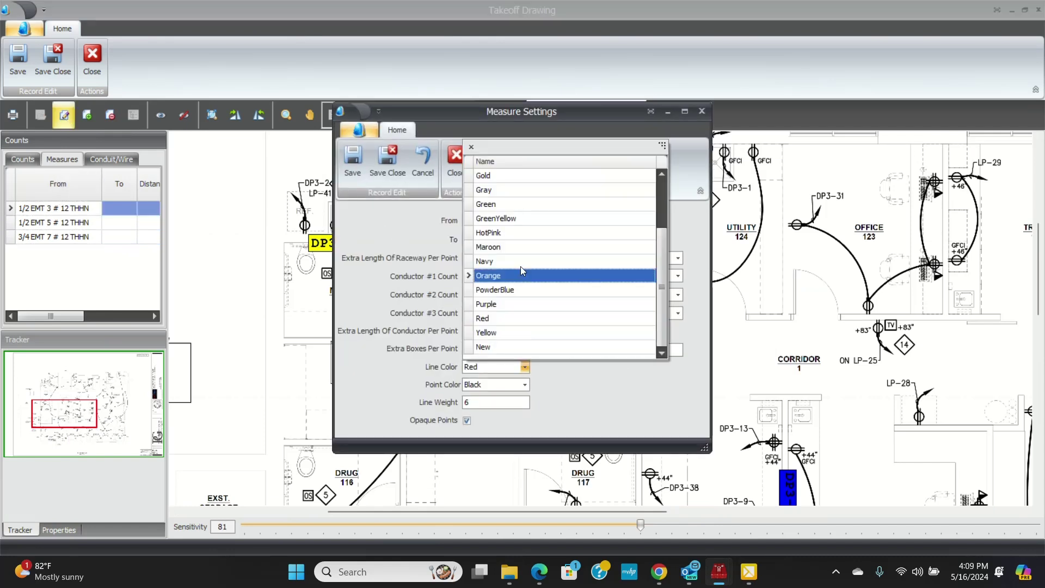
scroll(524, 272, "up", 2)
left_click(499, 175)
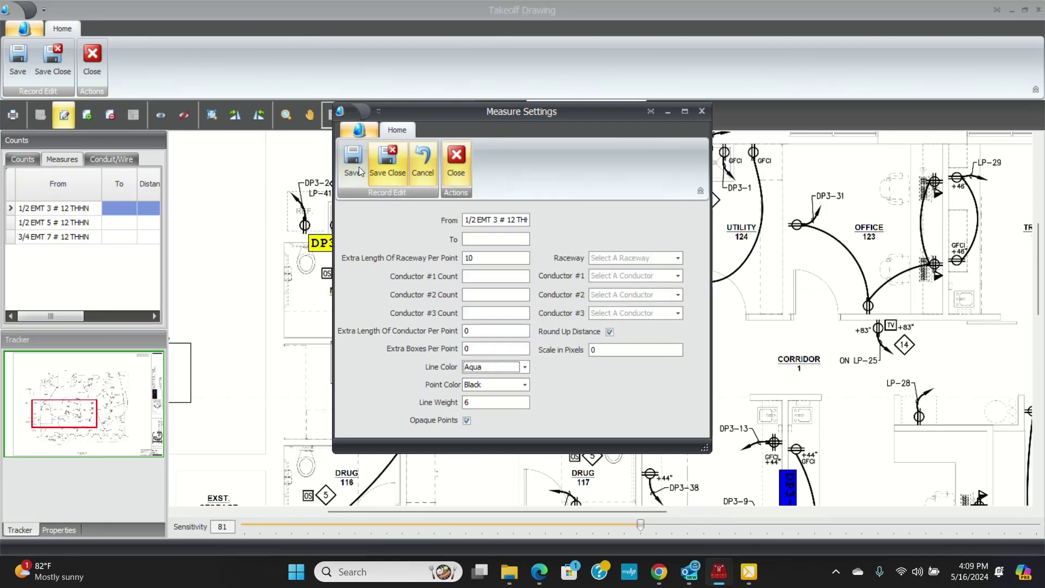
left_click(388, 160)
Set the 1/2 EMT 5 # 12 THHN measure's line colour to GreenYellow and save
left_click(43, 224)
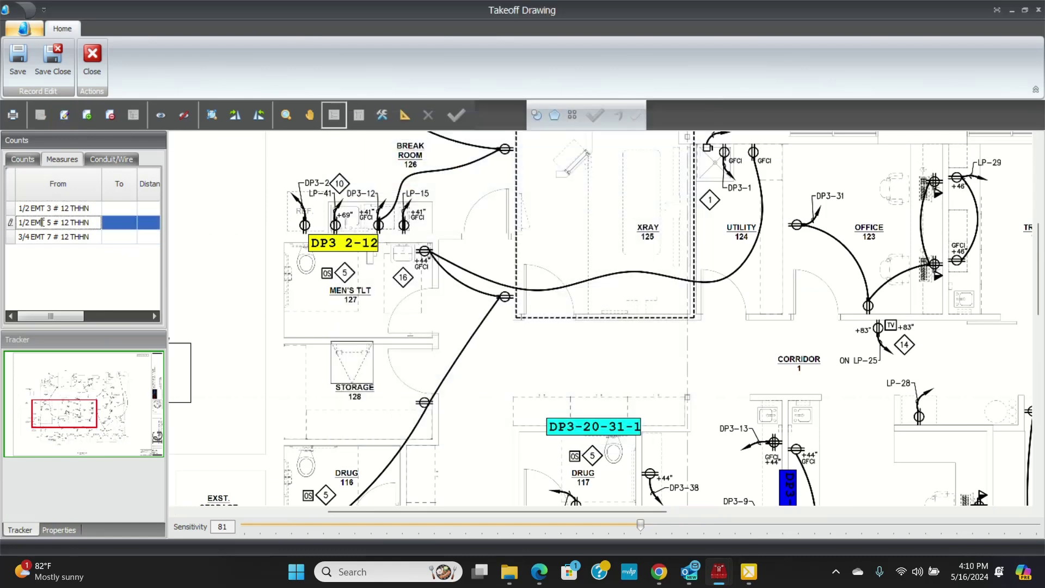
left_click(64, 115)
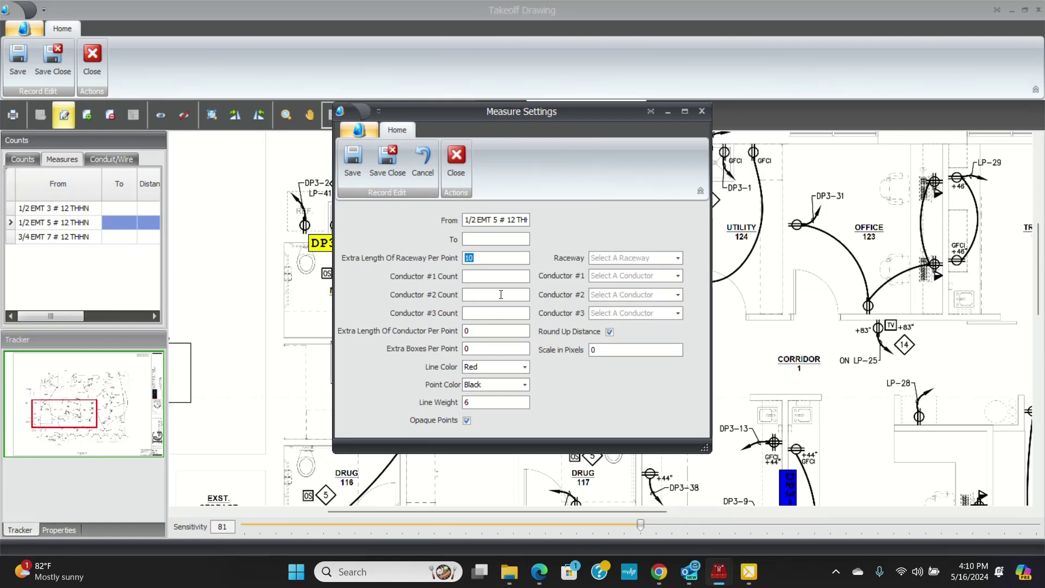
left_click(525, 368)
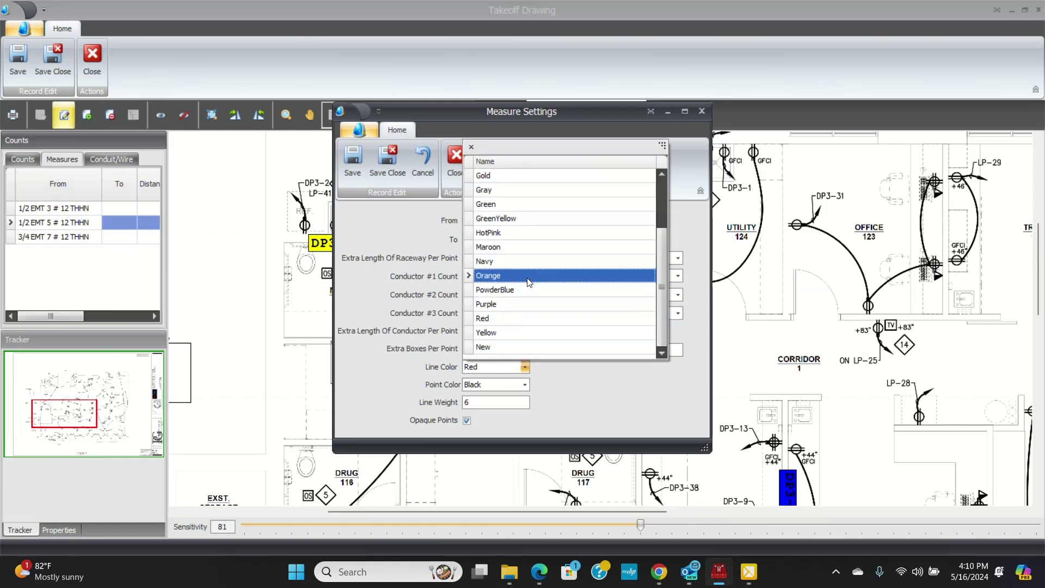
left_click(508, 218)
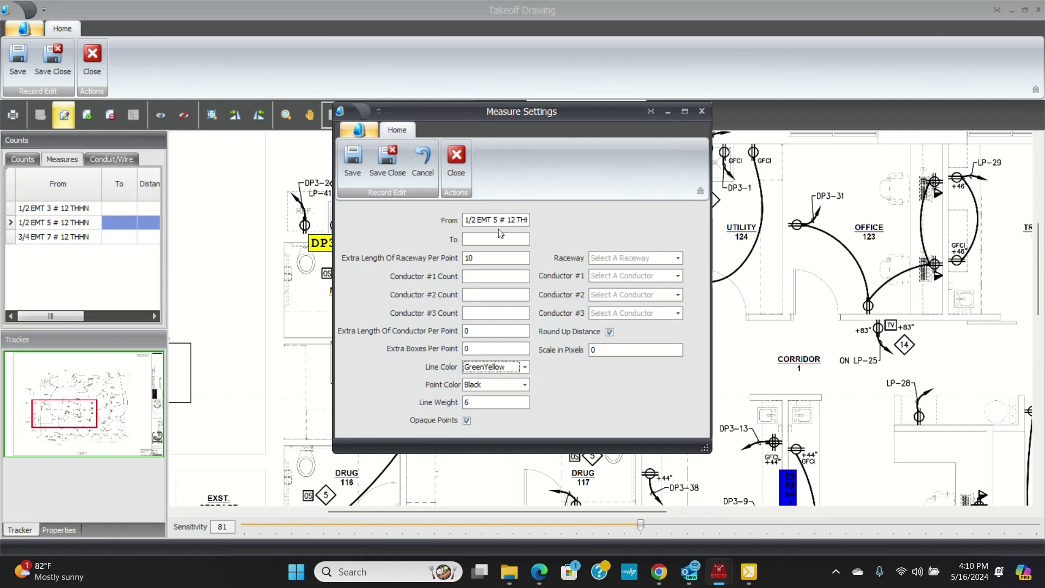
left_click(385, 156)
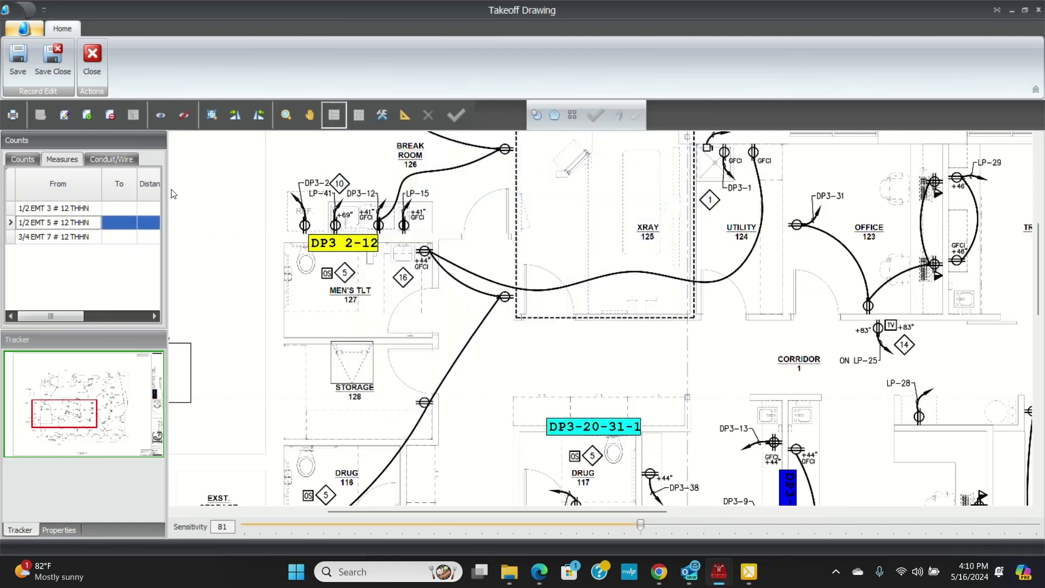
left_click(46, 226)
Reset the image scale, calibrating it with a reference line of 3 feet
left_click(381, 115)
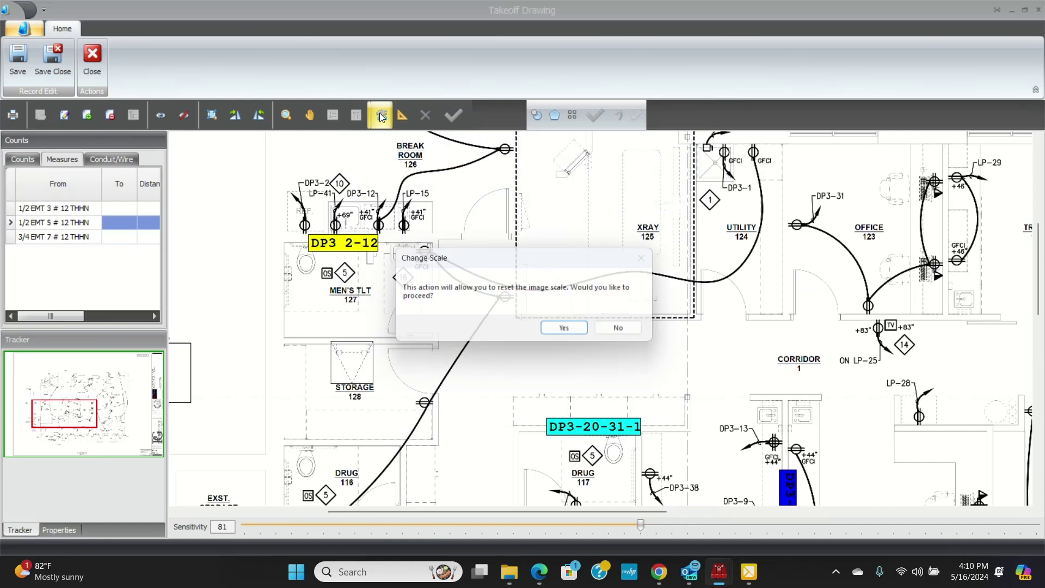
left_click(568, 331)
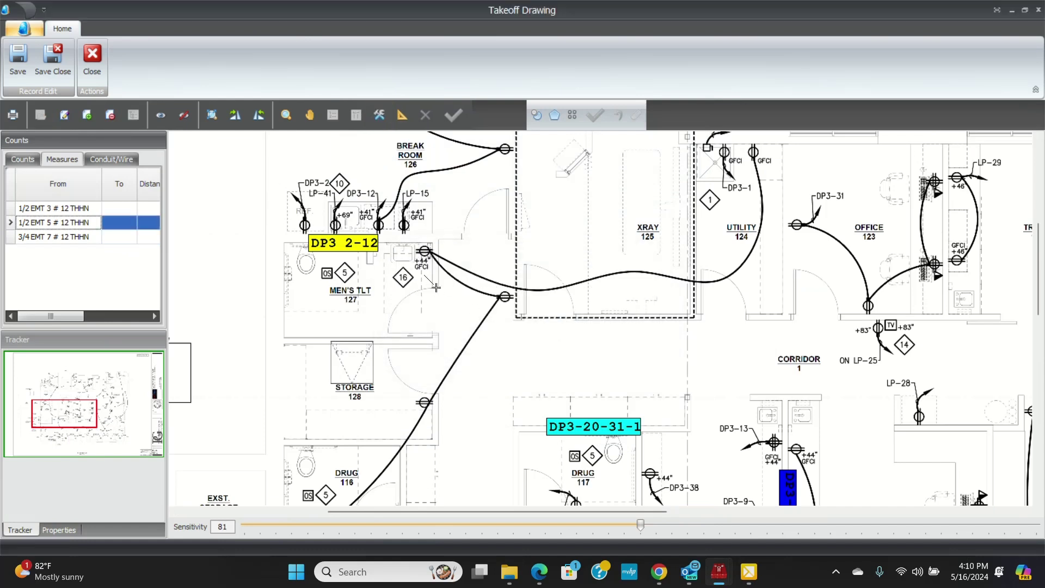
left_click(437, 334)
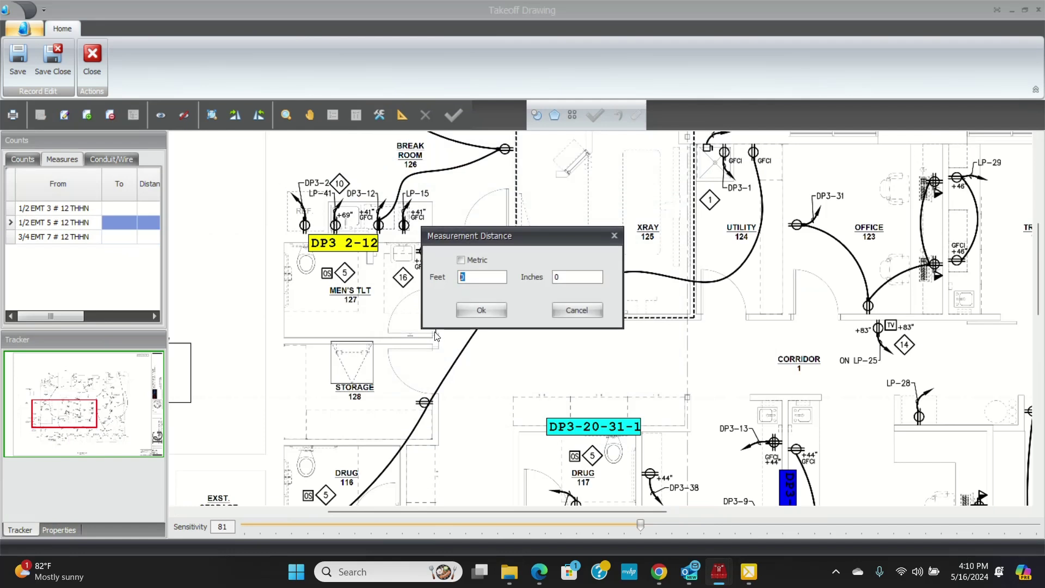
type("3")
left_click(482, 312)
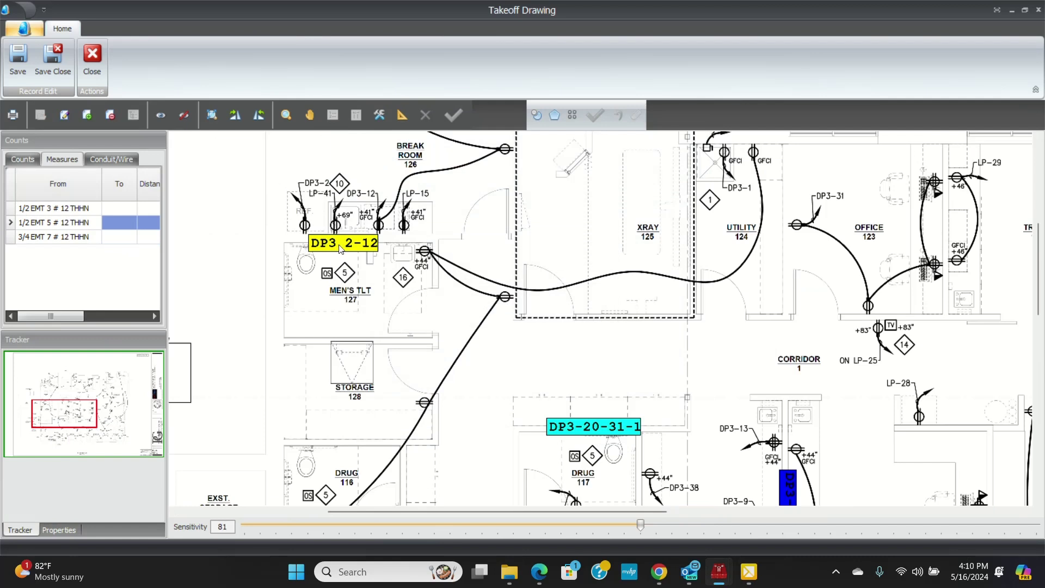
left_click(401, 116)
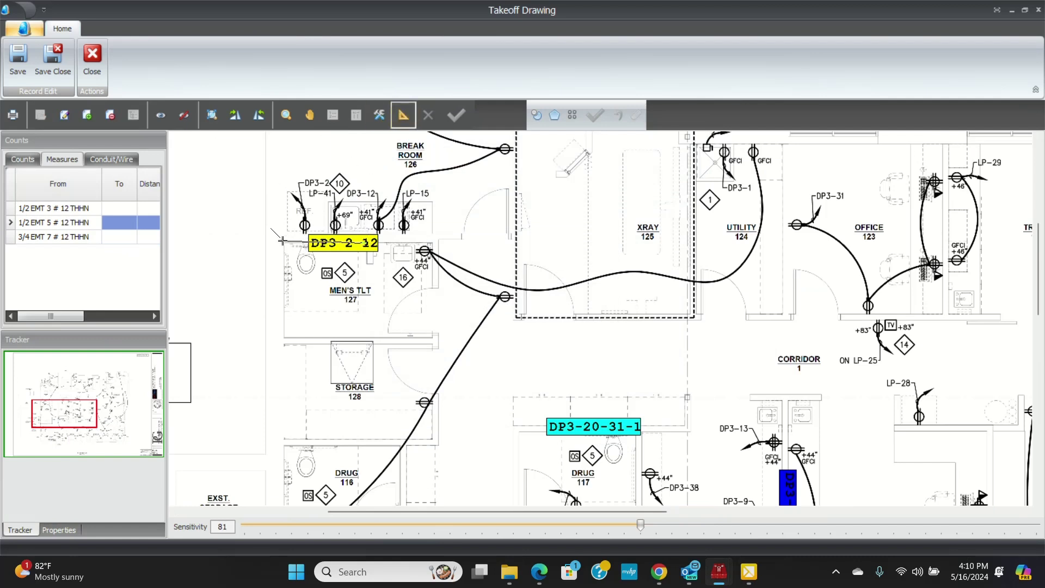
Trace the GreenYellow 1/2 EMT 5 run to the panel (40 feet), adding 10 feet extra twice
scroll(283, 257, "down", 5)
scroll(283, 256, "down", 3)
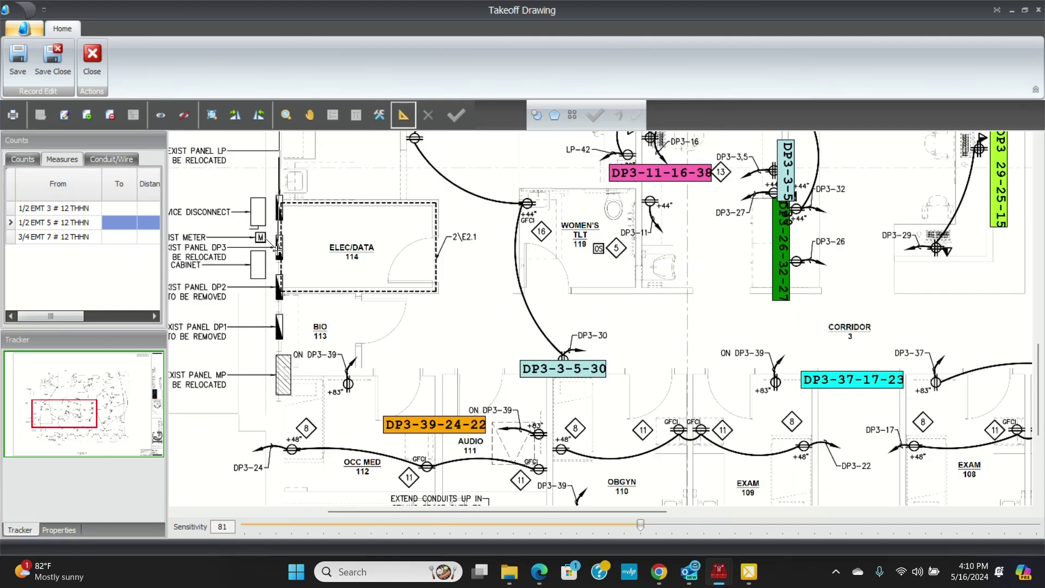
left_click(278, 253)
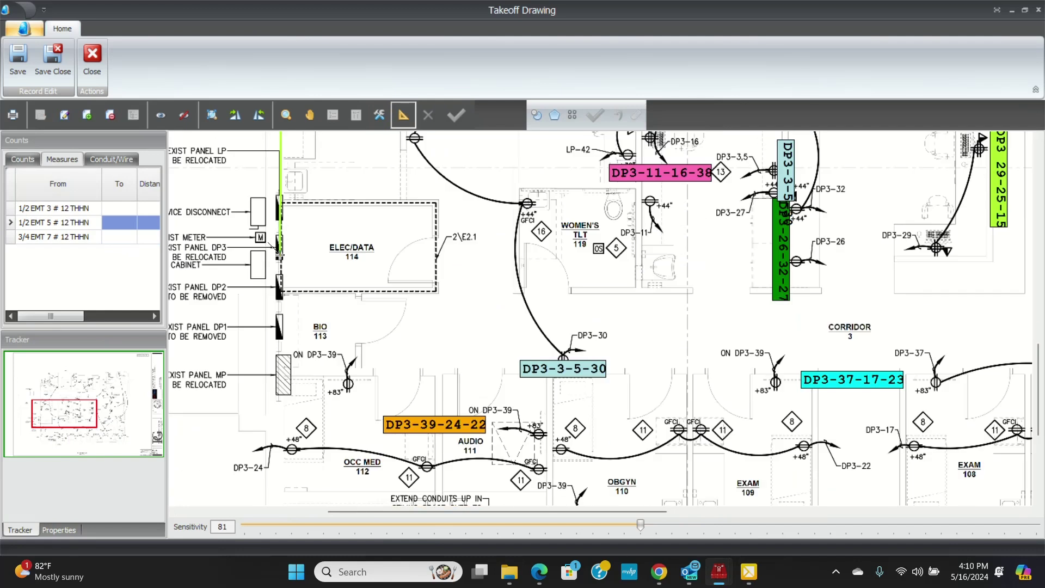
left_click_drag(164, 223, 232, 231)
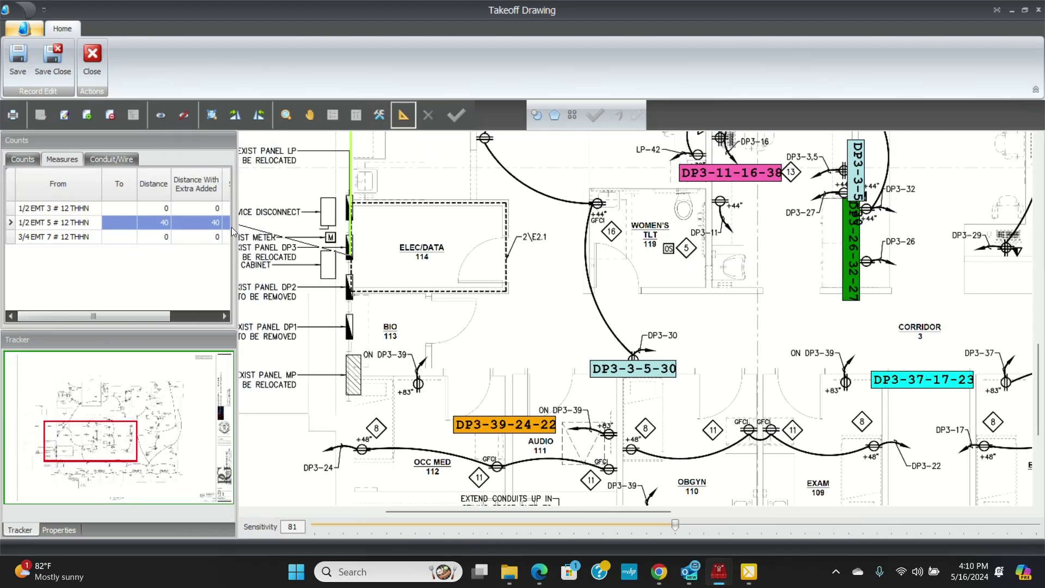
left_click(349, 257)
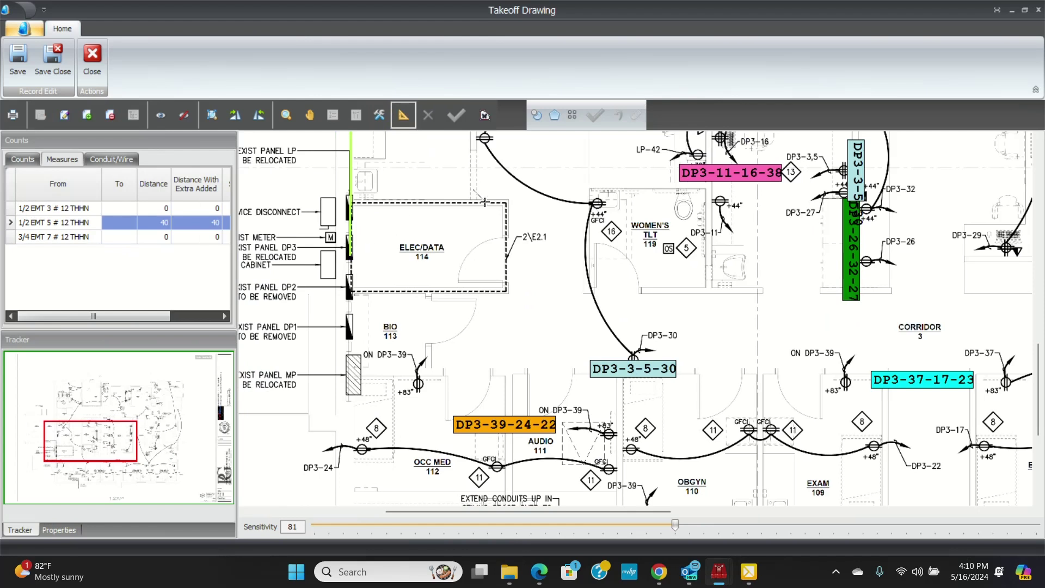
left_click(357, 248)
left_click(361, 248)
left_click(484, 116)
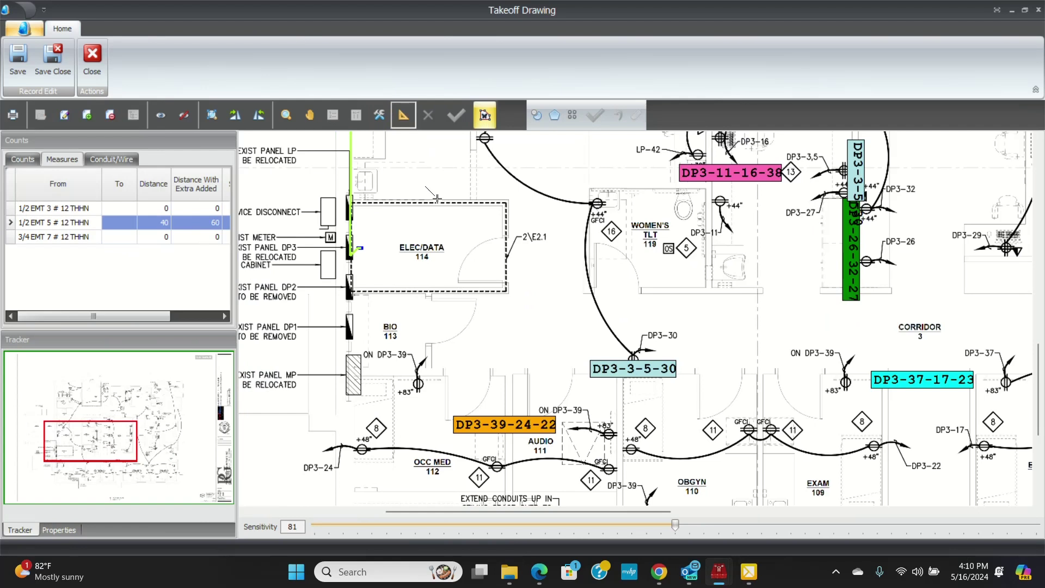
scroll(392, 273, "up", 5)
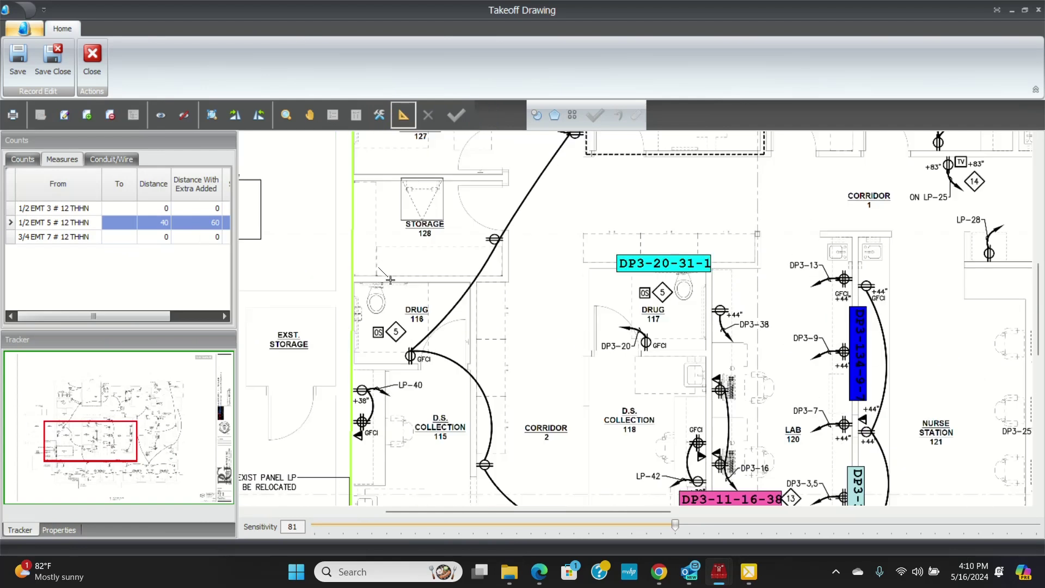
scroll(447, 292, "up", 5)
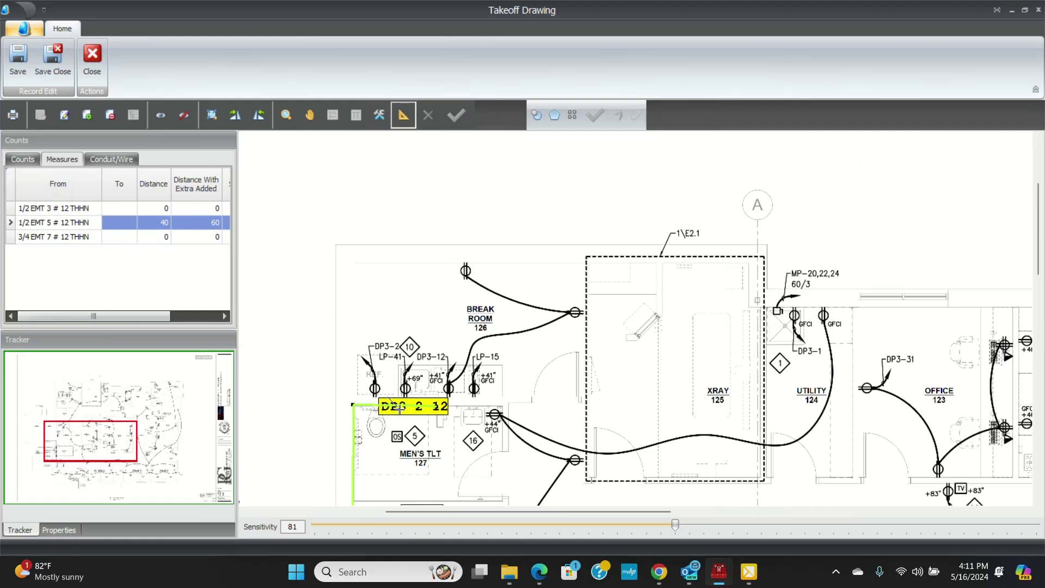
scroll(399, 407, "down", 1)
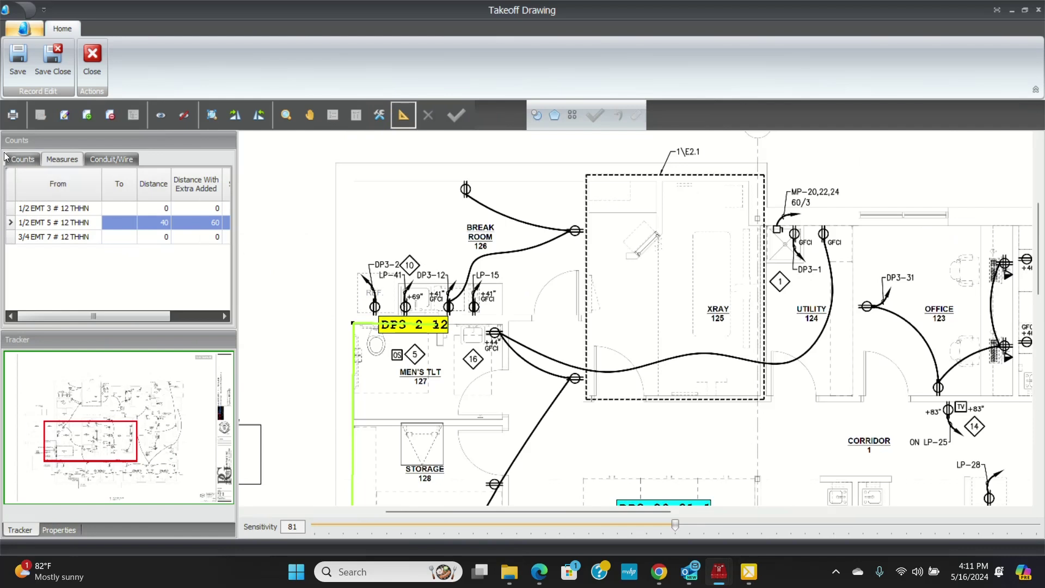
Select the Done note in Counts and place the first red Done note near DP3-2
left_click(22, 159)
left_click(104, 207)
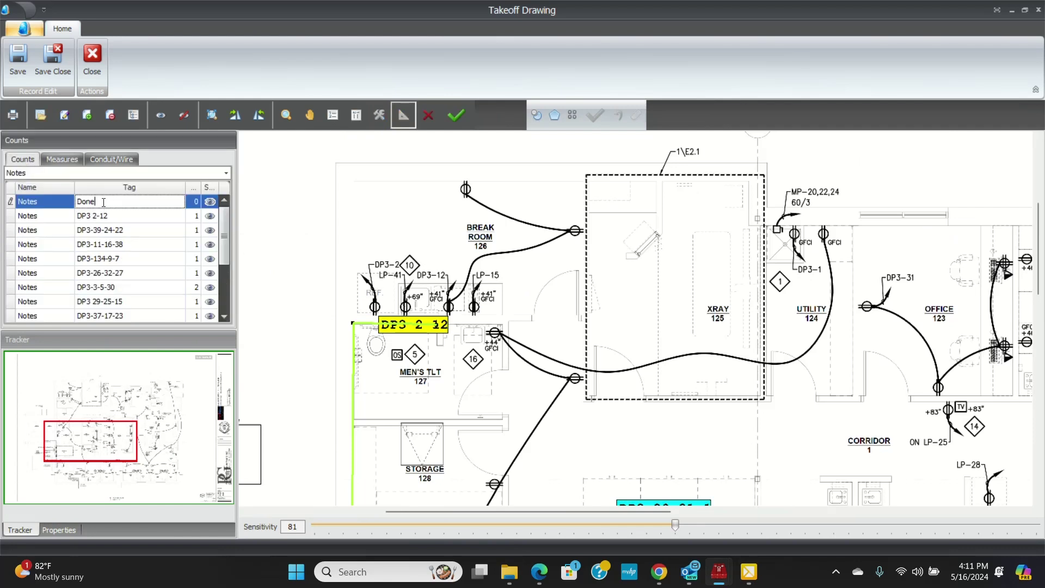
left_click(332, 115)
left_click(381, 266)
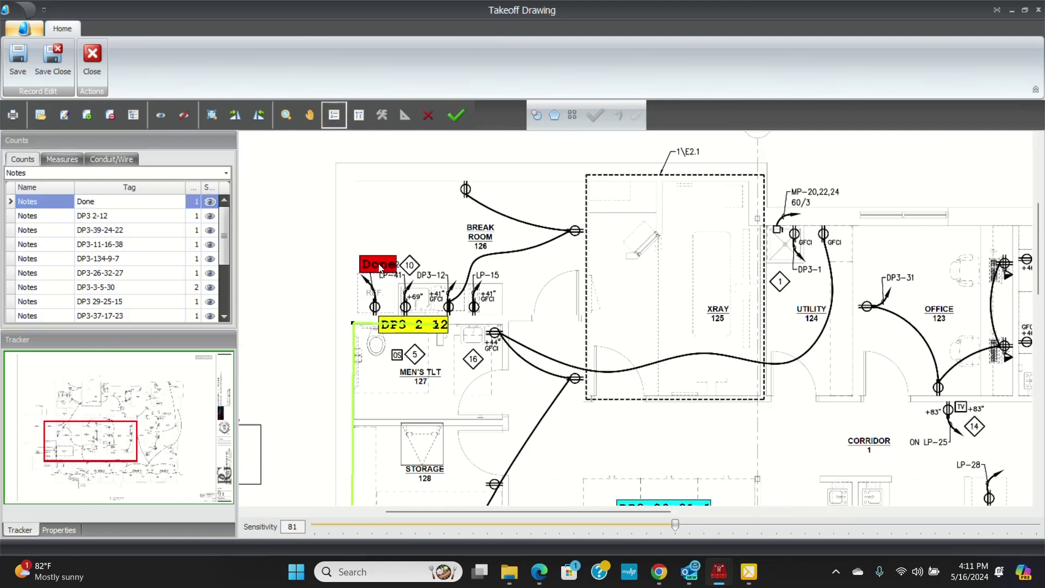
Place a second Done note near DP3-12, then select the 1/2 EMT 3 # 12 THHN measure
left_click(435, 272)
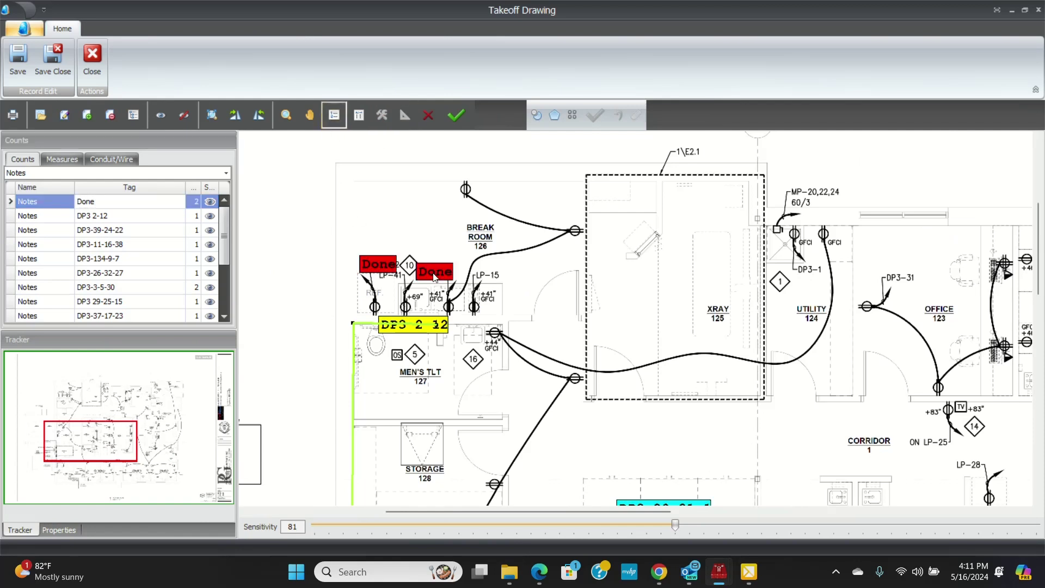
left_click(62, 158)
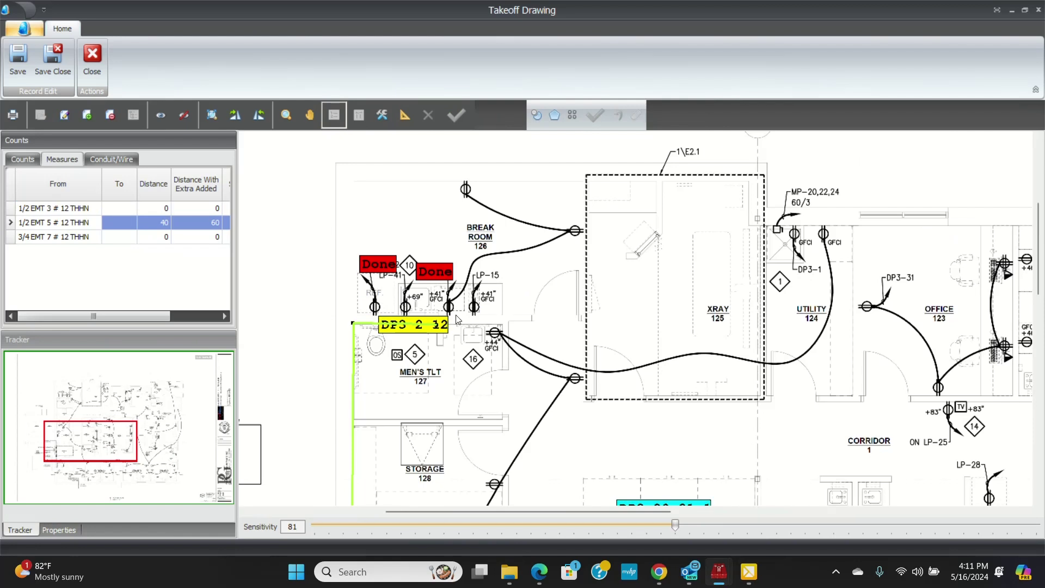
double_click(81, 209)
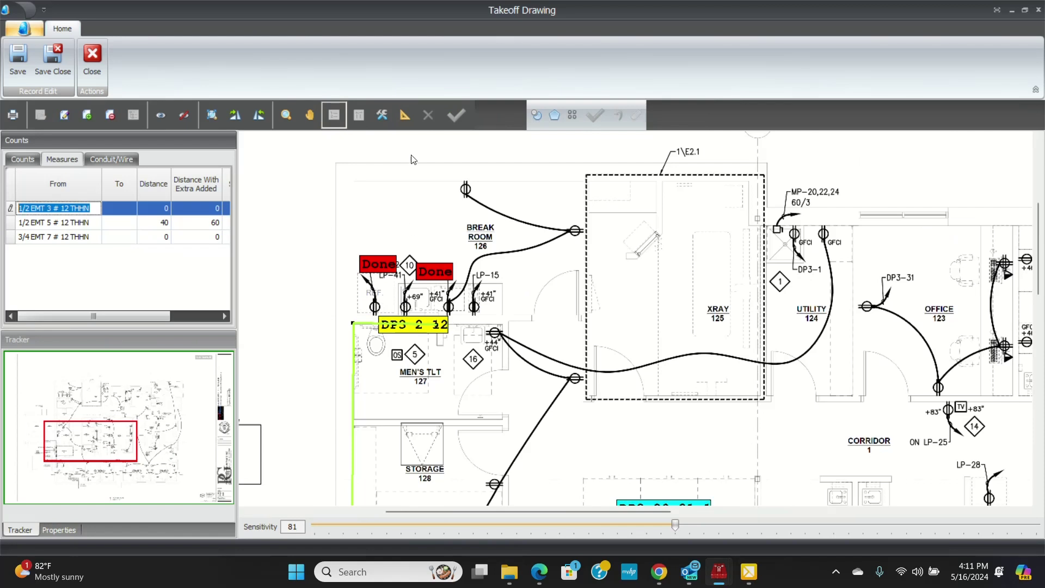
Trace the 1/2 EMT 3 run outlet to outlet along the DP3 2-12 label, measuring 20 feet
left_click(404, 114)
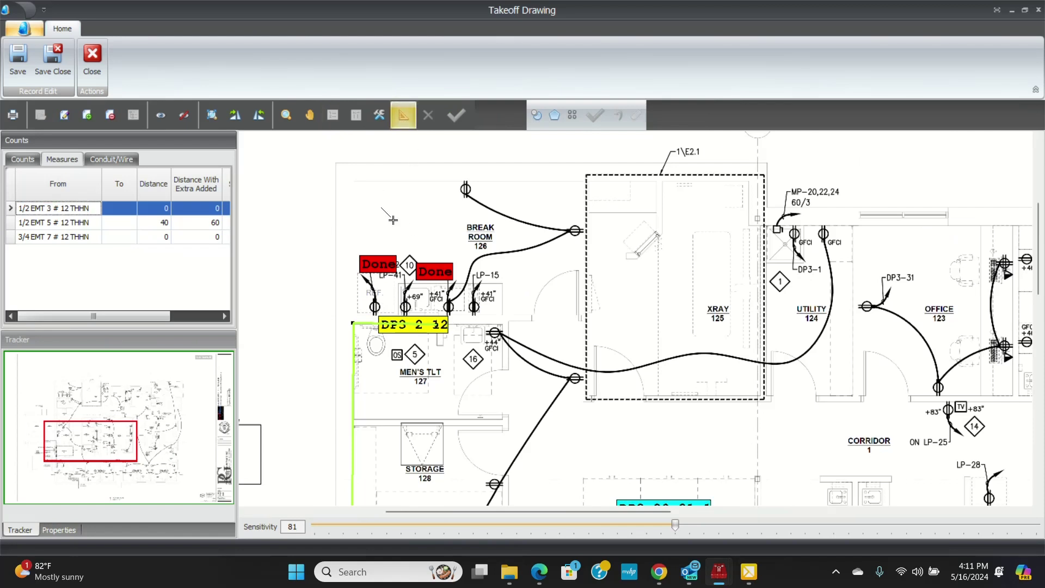
left_click(374, 307)
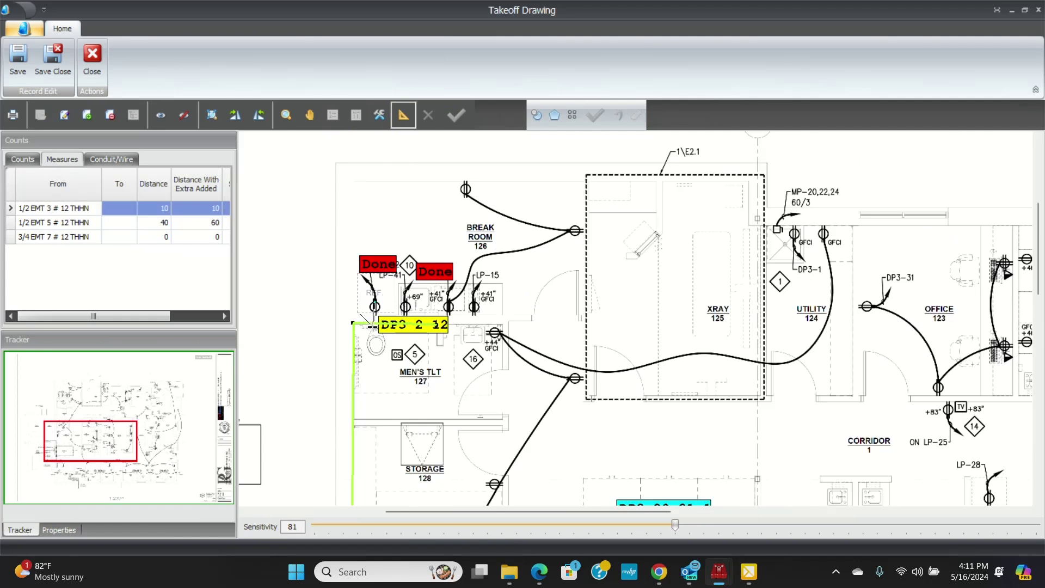
left_click(374, 324)
left_click(430, 324)
left_click(451, 325)
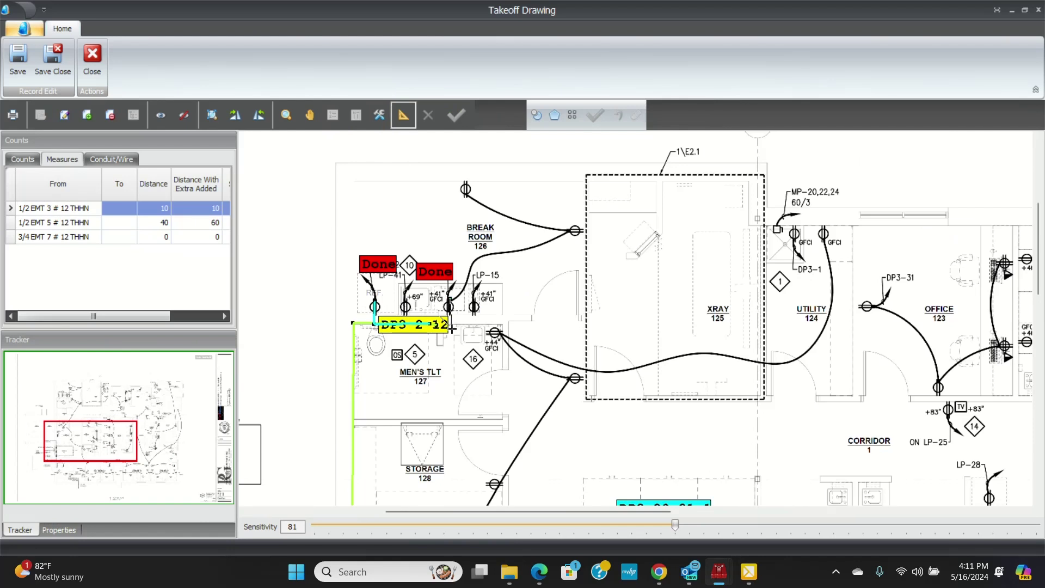
left_click(387, 326)
scroll(471, 280, "down", 10)
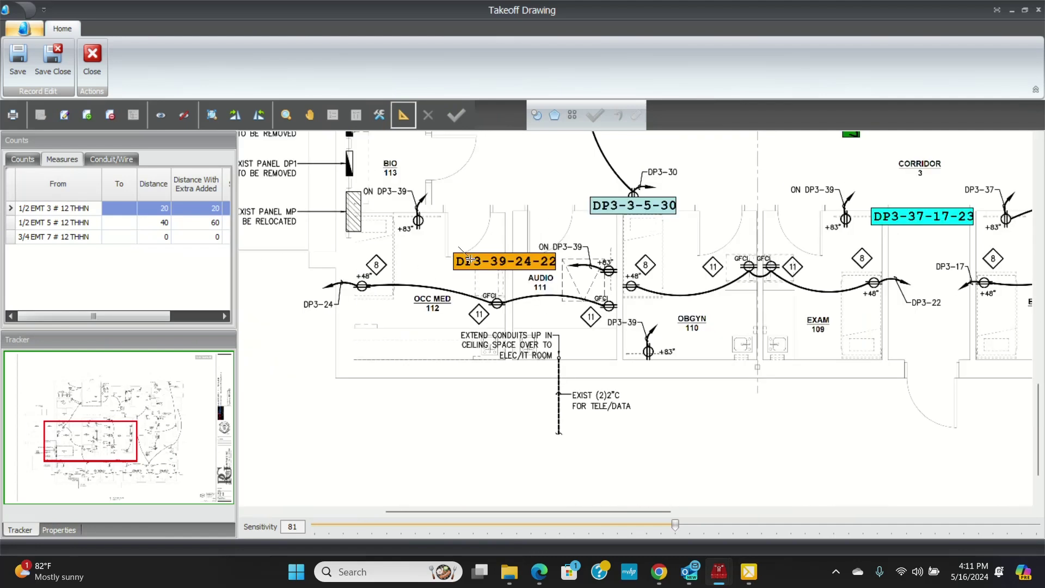
Measure the red 3/4 EMT 7 home run from DP3-39-24-22 to the DP3 panel: 30, 60 with extra
left_click(73, 237)
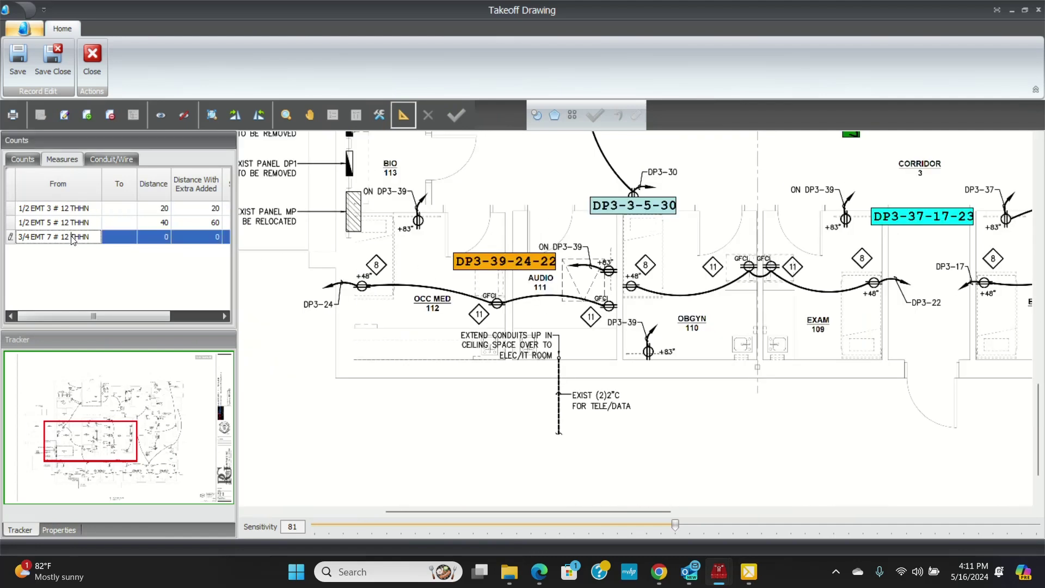
left_click(515, 261)
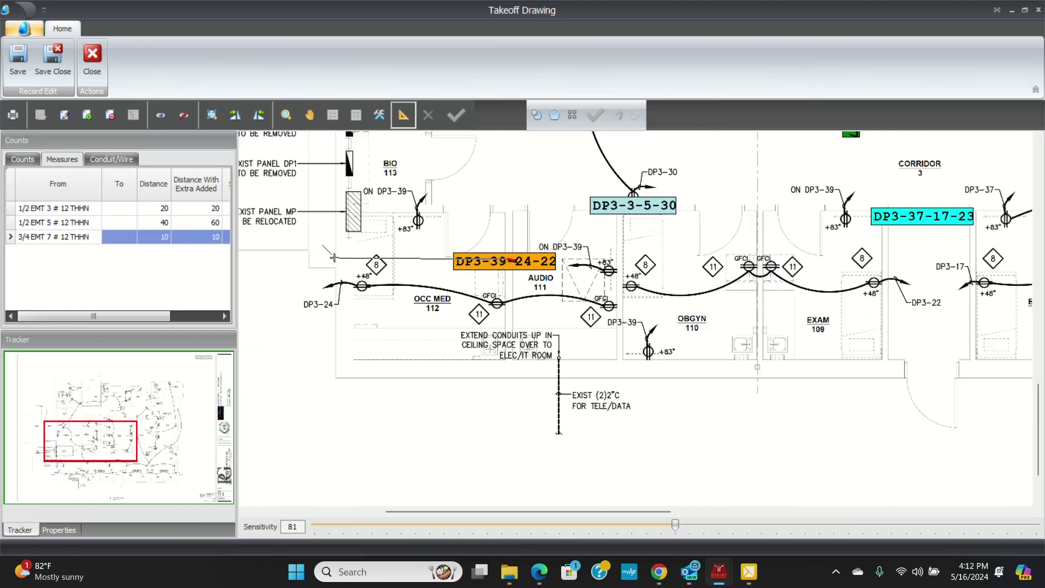
left_click(333, 261)
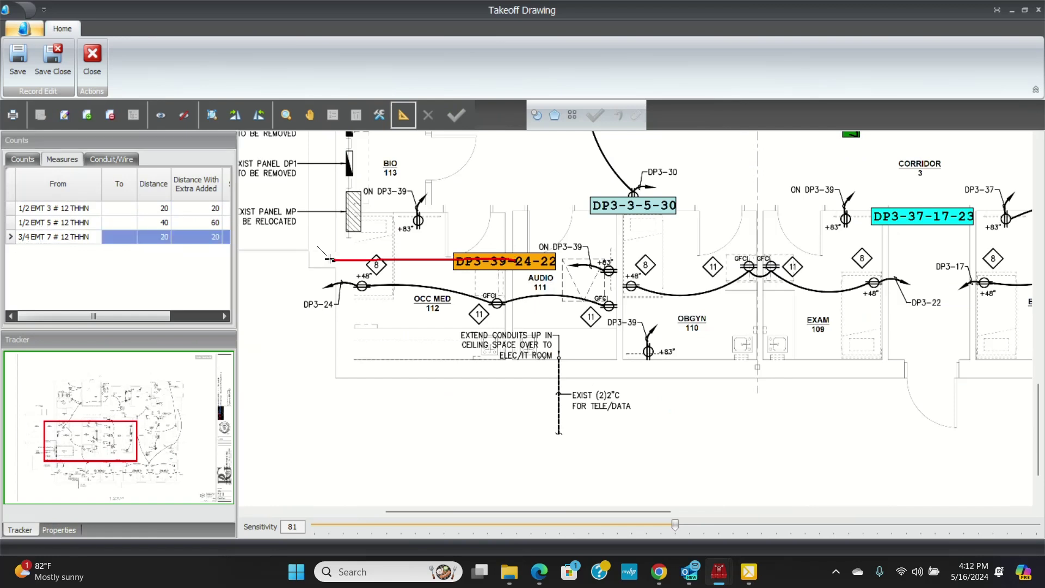
scroll(333, 261, "up", 3)
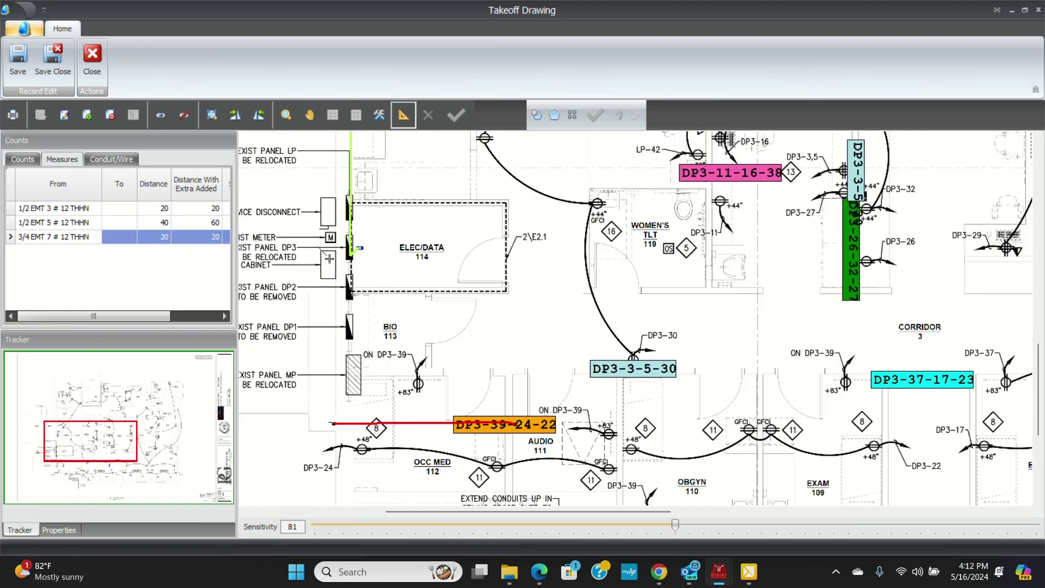
left_click(348, 237)
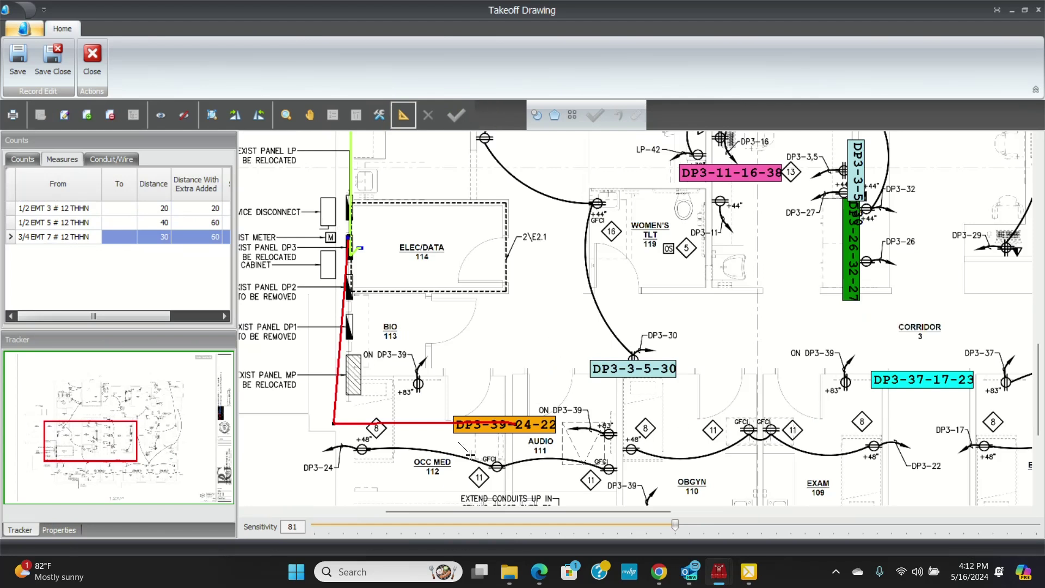
Select the 1/2 EMT 3 # 12 THHN conduit for the next runs
scroll(496, 434, "down", 3)
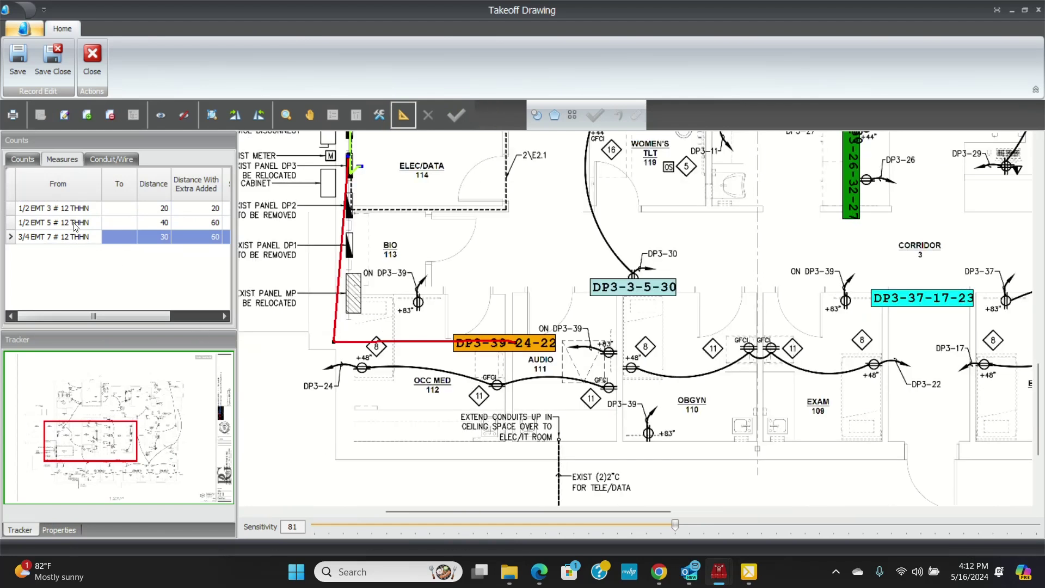
left_click(71, 208)
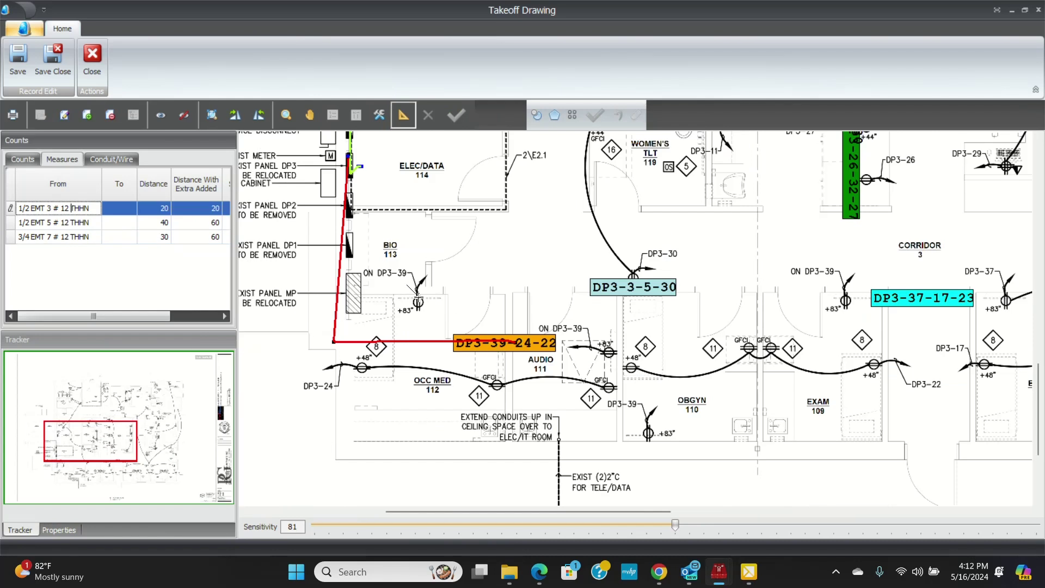
left_click(418, 302)
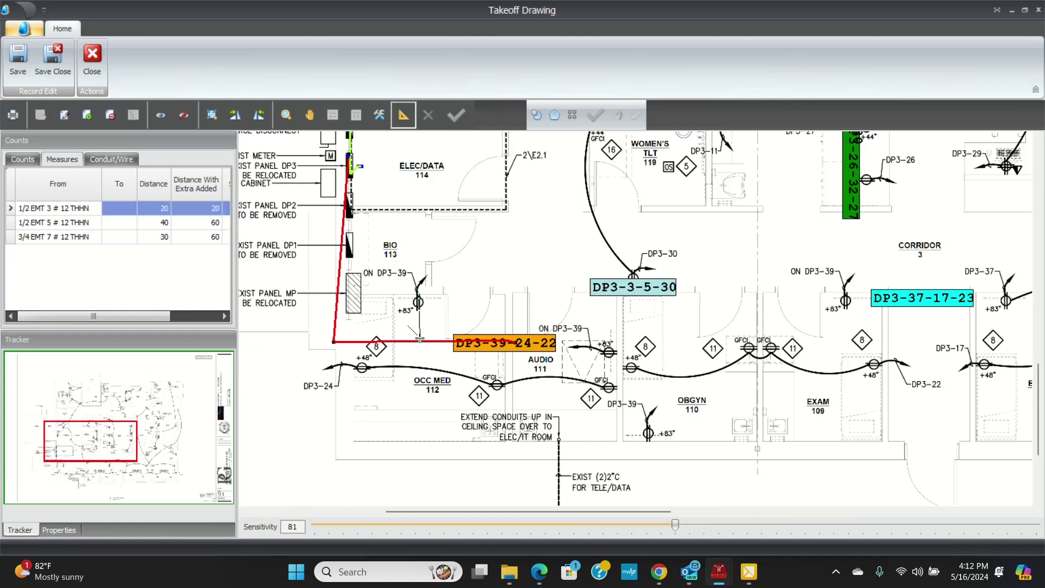
Trace the cyan 1/2 EMT 3 run to the DP3-37 fixture and a branch from DP3-39
left_click(419, 339)
left_click(844, 298)
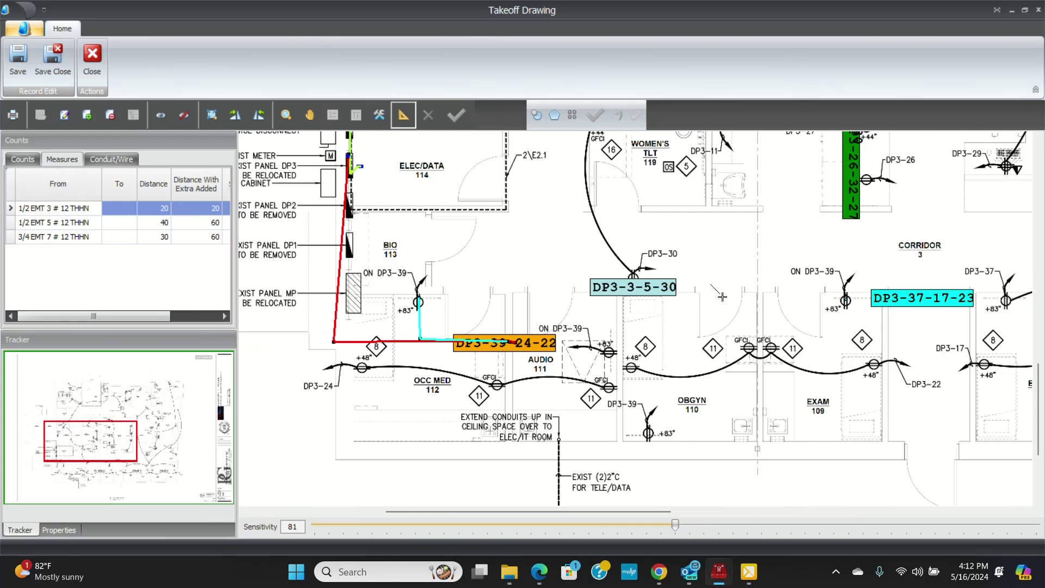
left_click(501, 292)
left_click(498, 351)
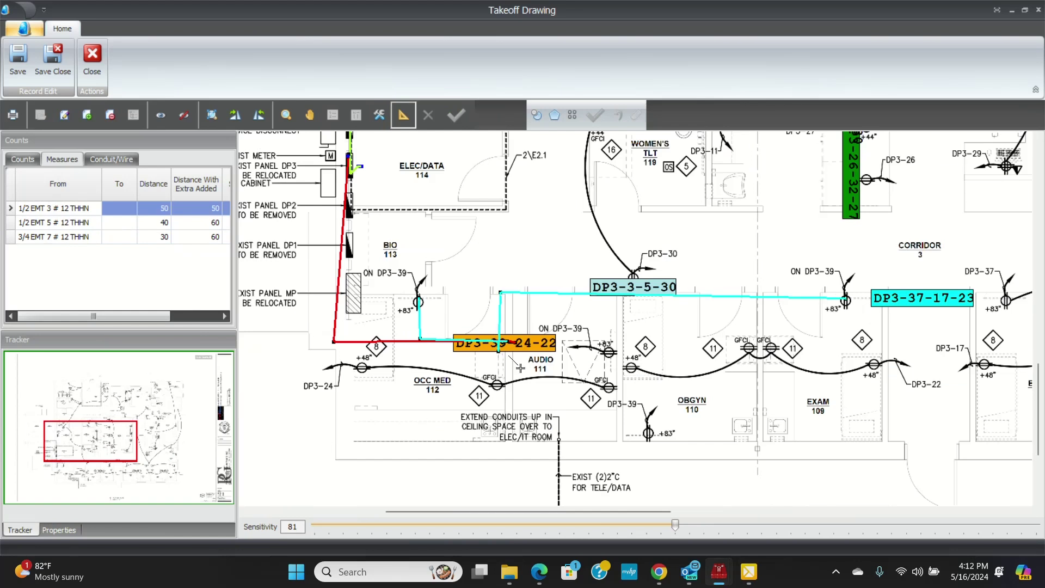
left_click(647, 437)
left_click(502, 439)
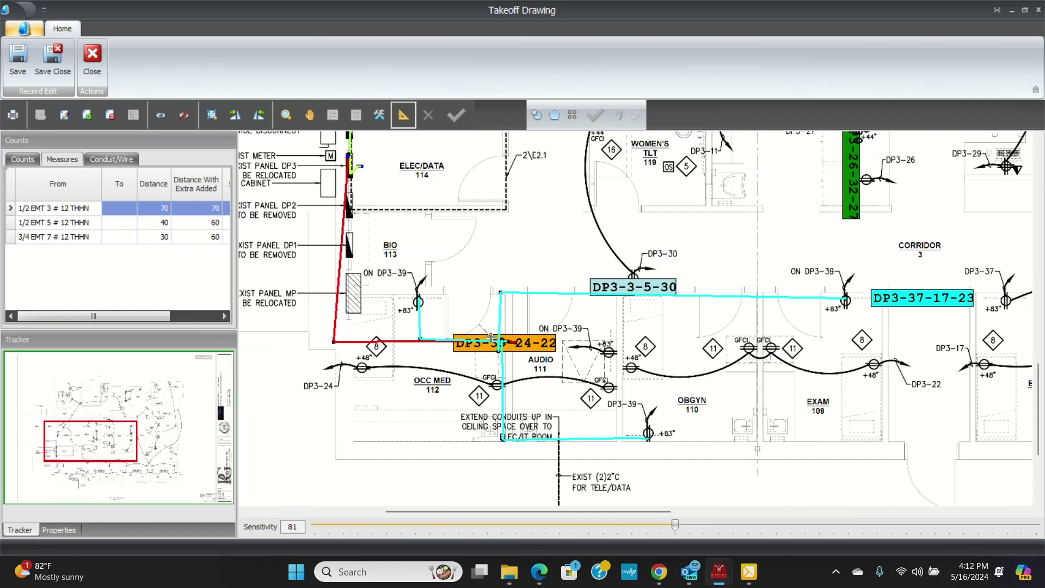
Add cyan 1/2 EMT 3 runs to the GFCI outlets at DP3-24 and DP3-22, totalling 120
left_click(491, 338)
left_click(497, 384)
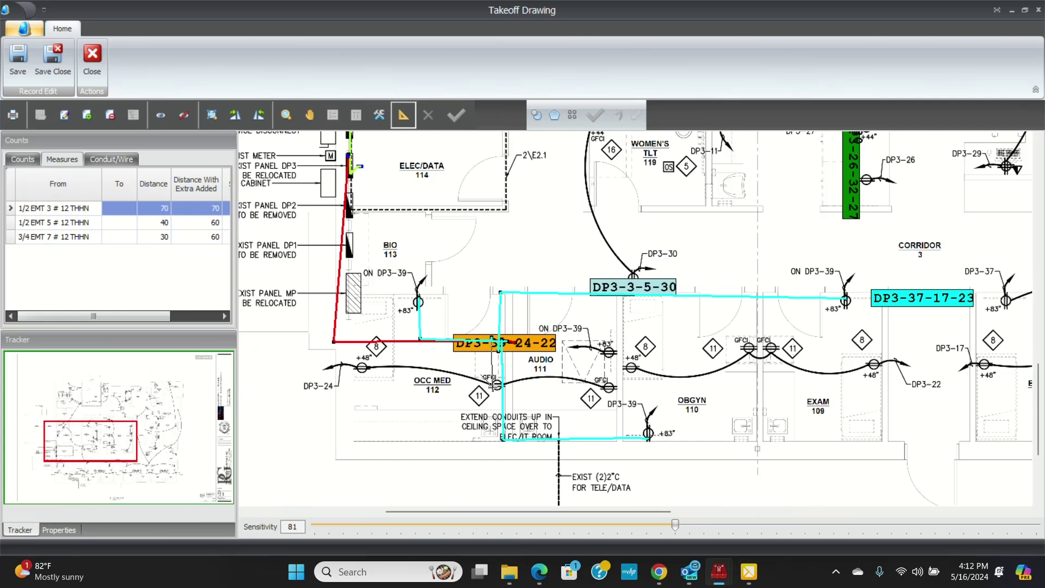
left_click(341, 383)
double_click(341, 366)
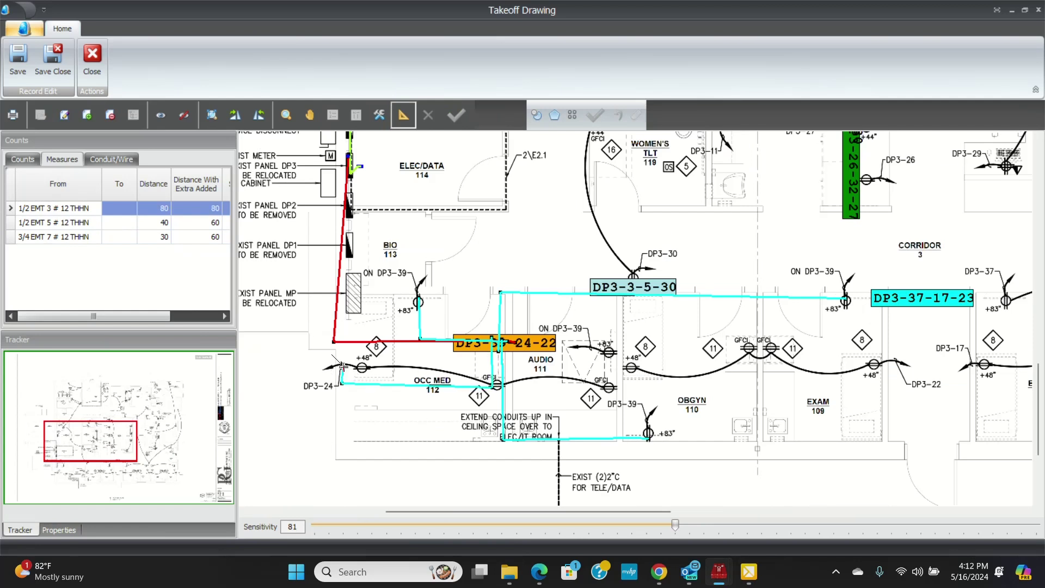
left_click(497, 384)
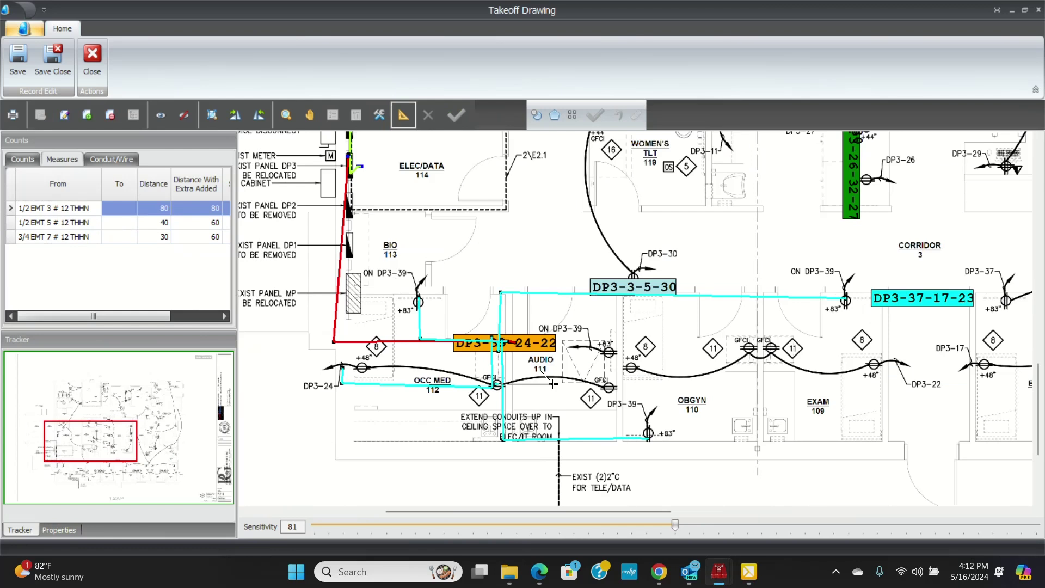
double_click(607, 385)
double_click(501, 368)
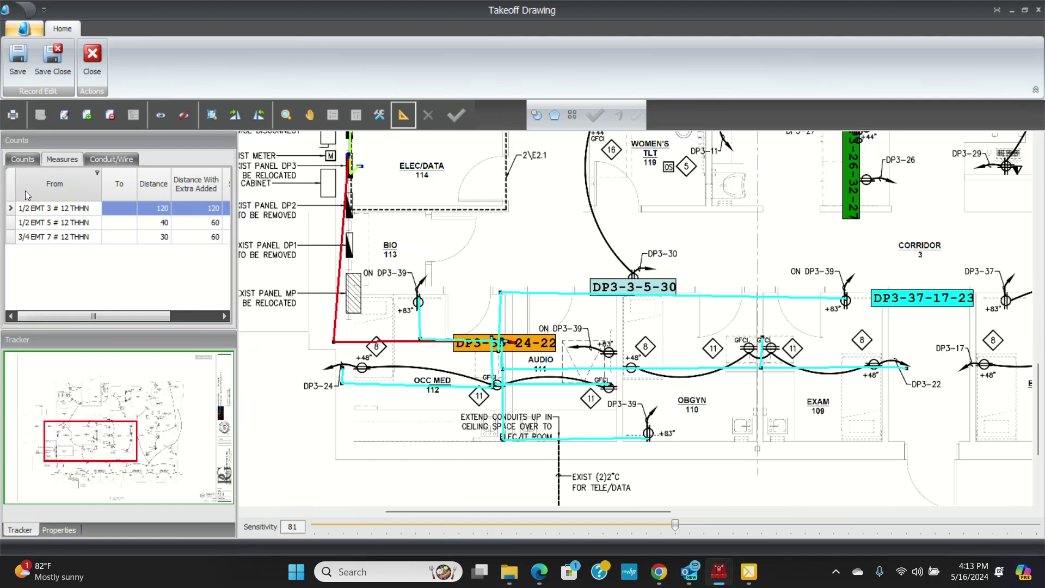
left_click(24, 160)
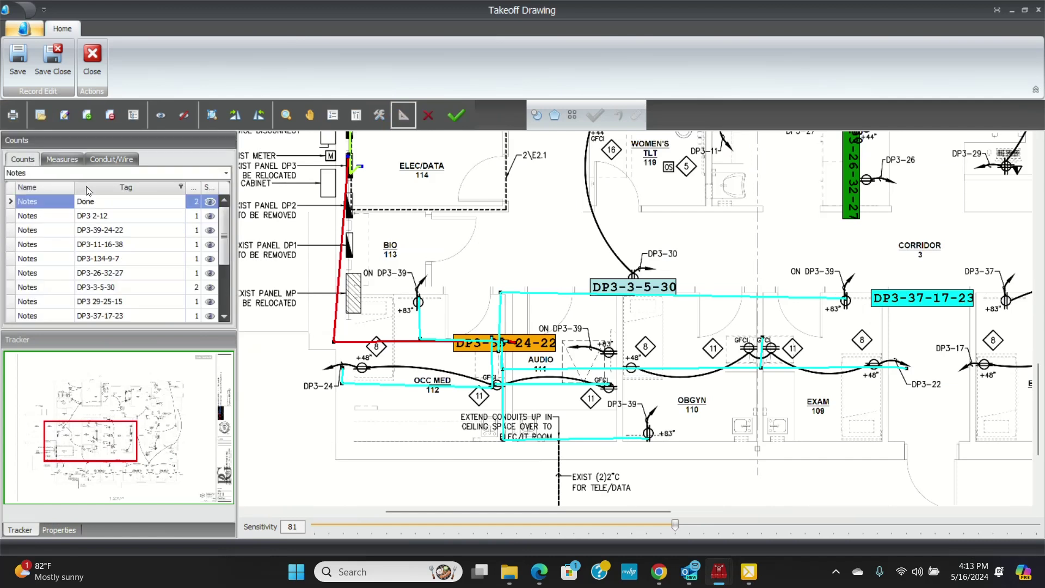
Place five red Done notes at DP3-24, BIO 113, DP3-39 near OBGYN, AUDIO 111 and DP3-22
left_click(111, 207)
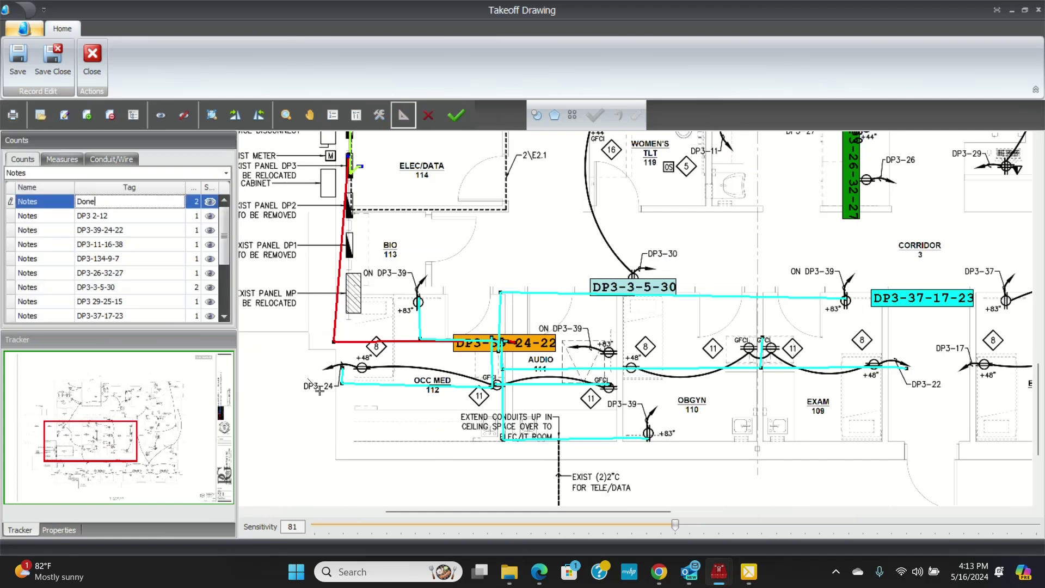
left_click(332, 126)
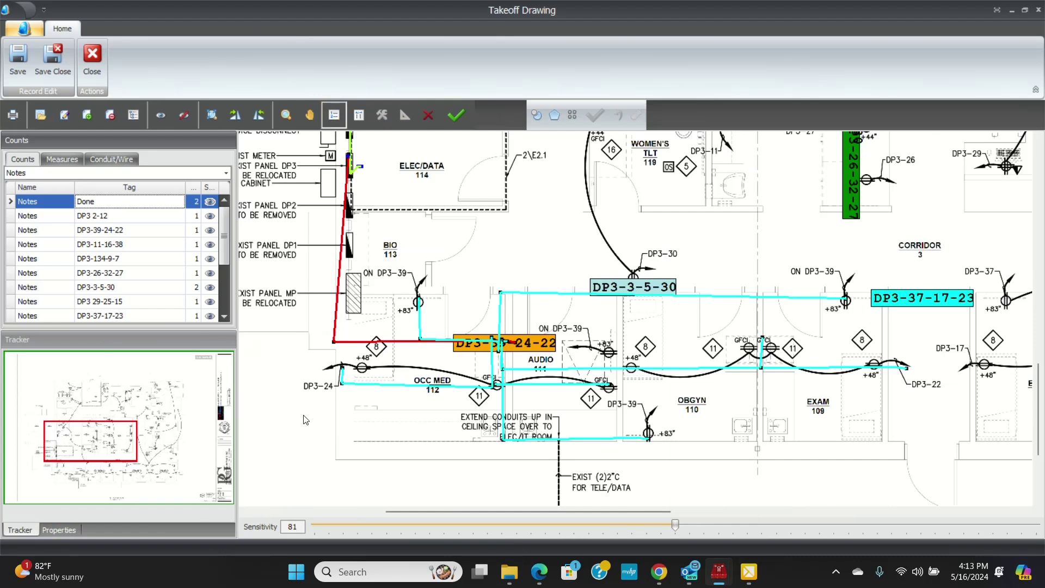
left_click(317, 386)
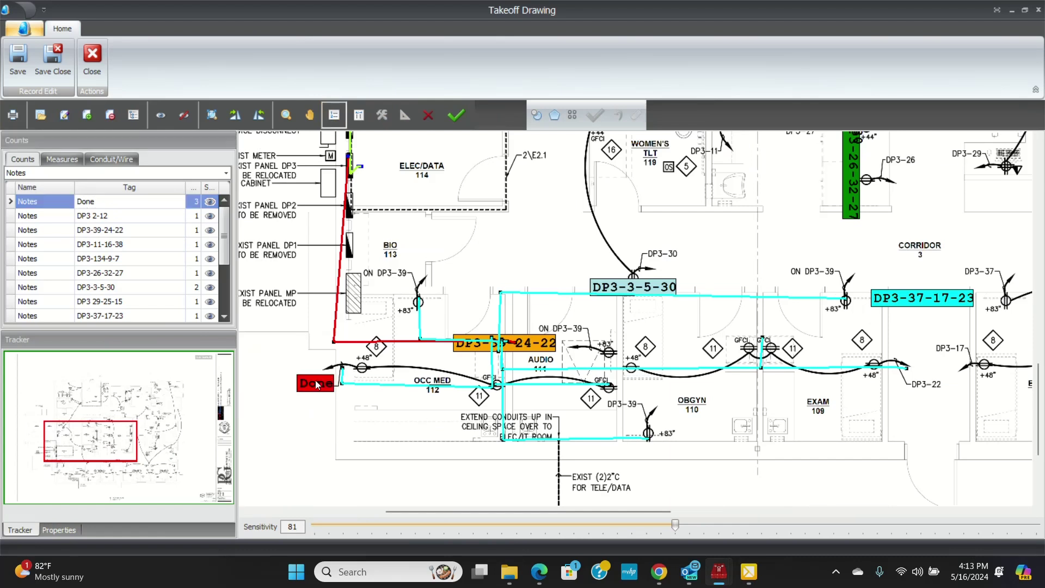
left_click(397, 274)
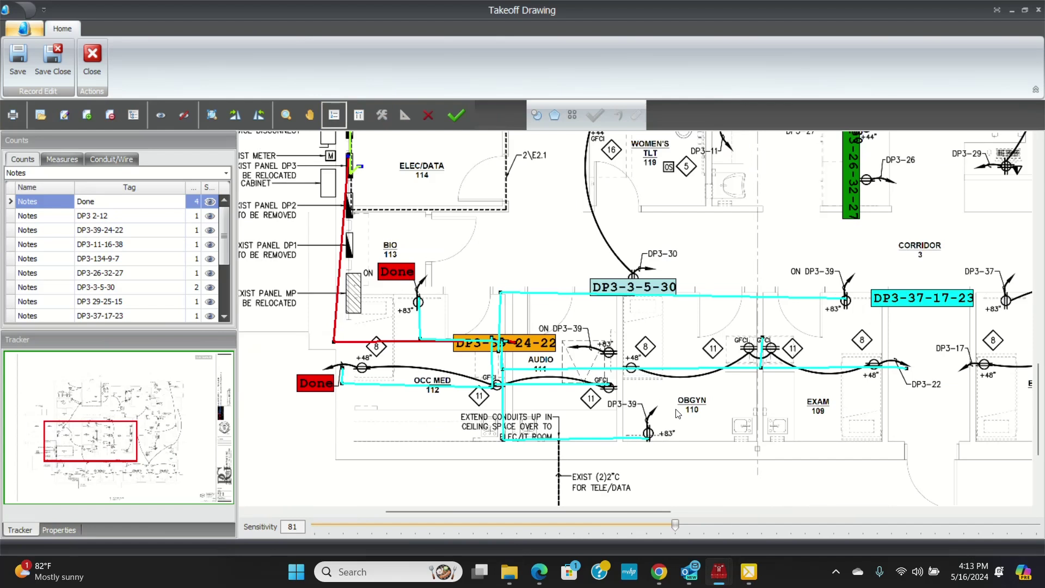
left_click(627, 411)
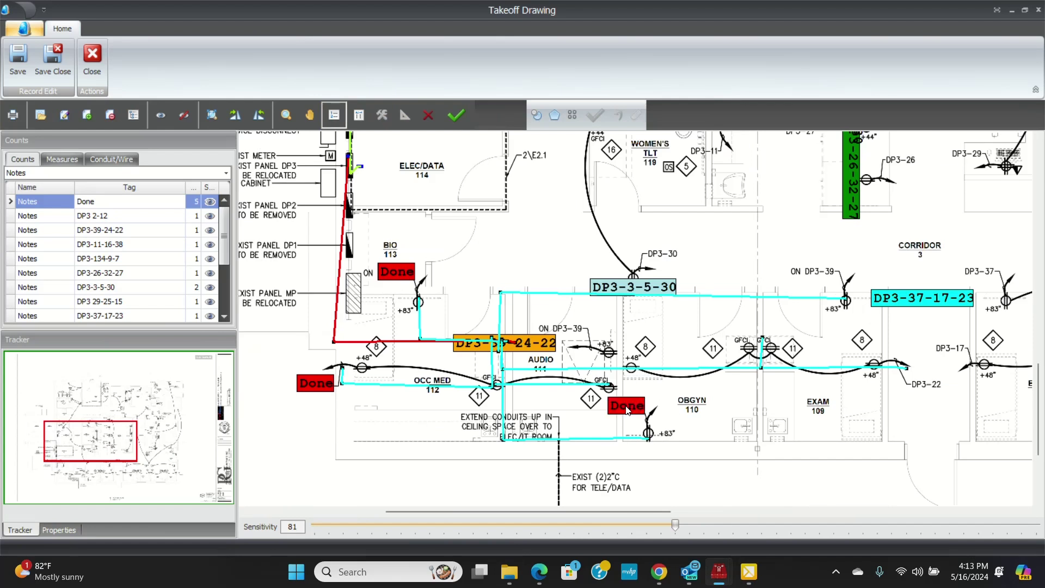
left_click(607, 354)
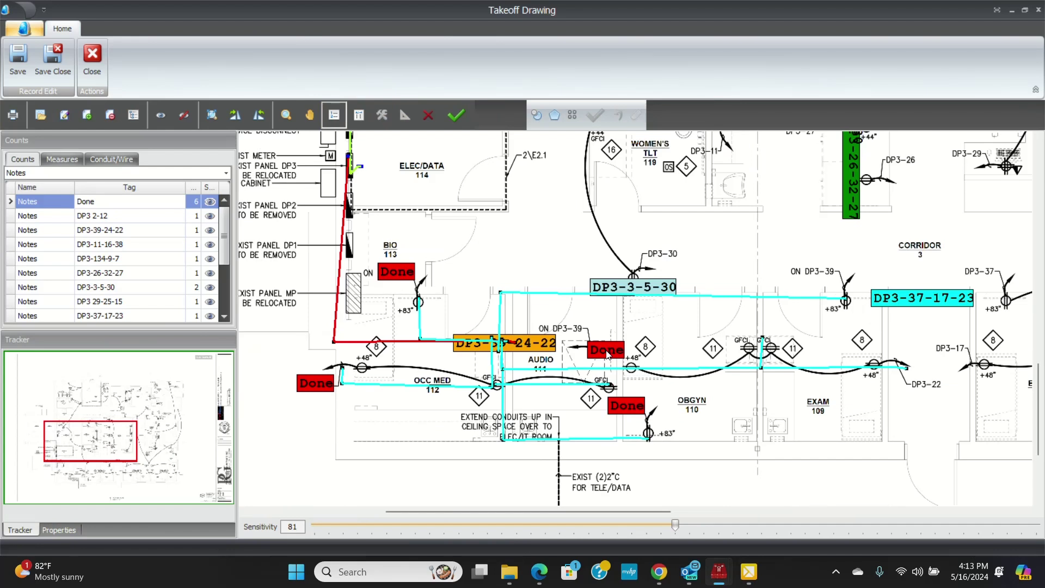
left_click(929, 384)
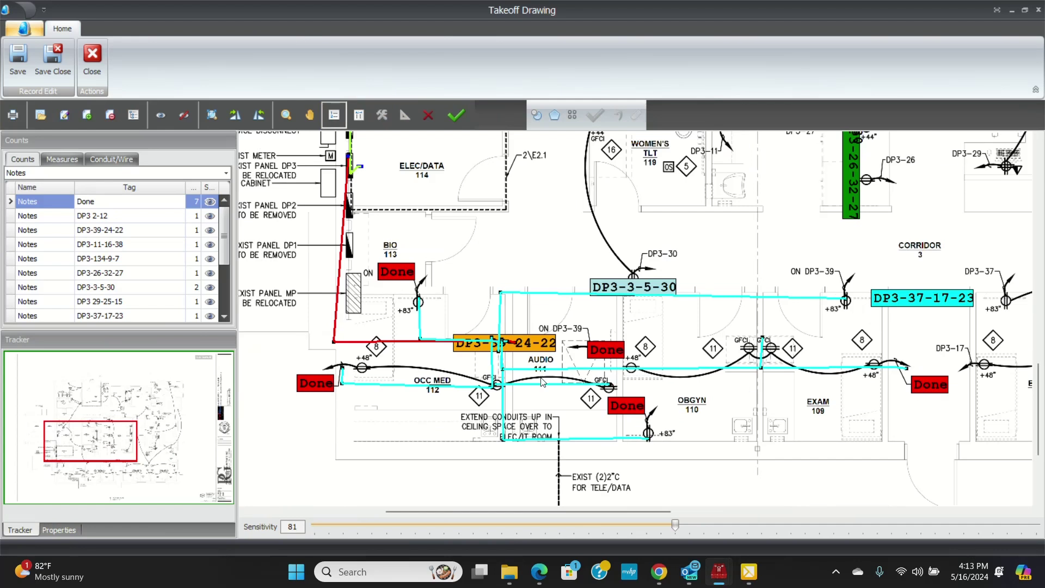
Reactivate measuring with 1/2 EMT 3 # 12 THHN selected and scroll right to exam rooms 105–109
left_click(63, 159)
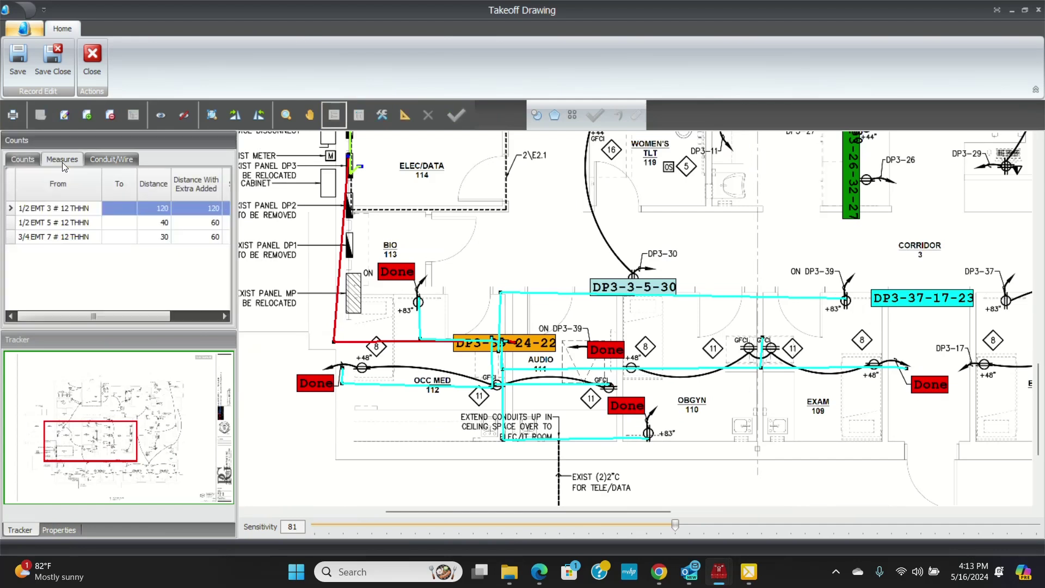
left_click(71, 209)
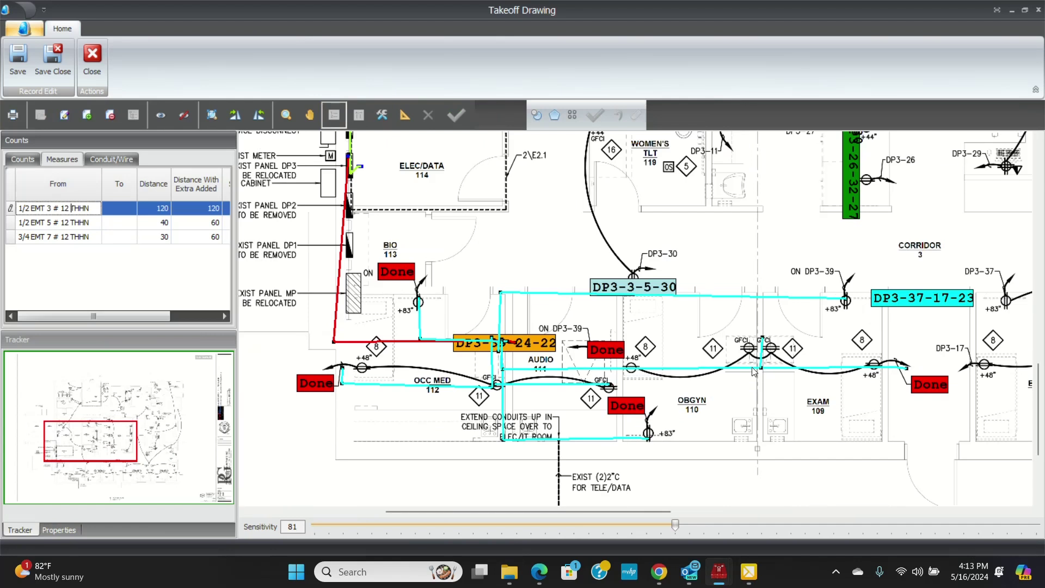
left_click(404, 115)
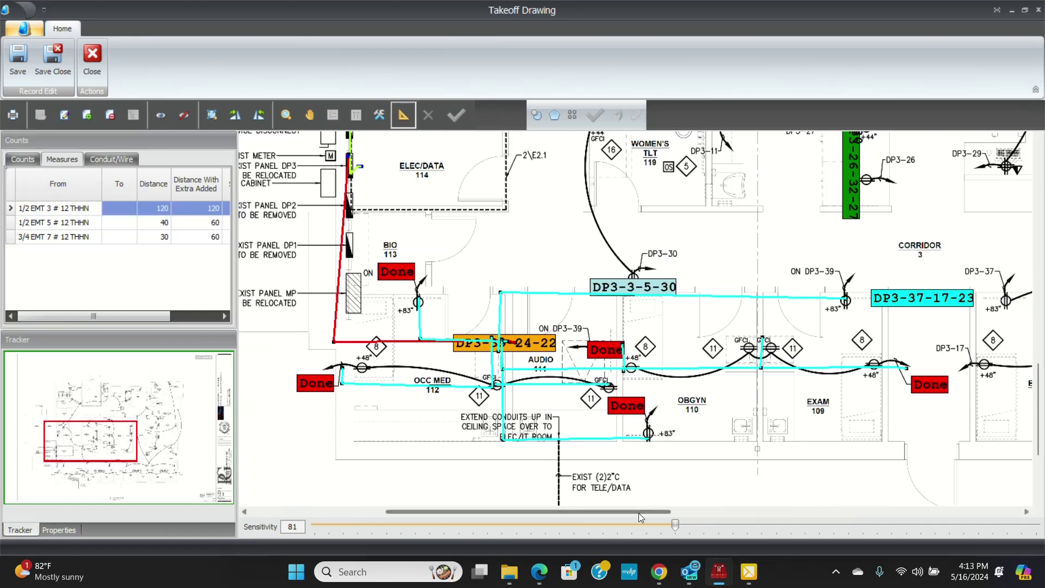
left_click_drag(639, 512, 795, 510)
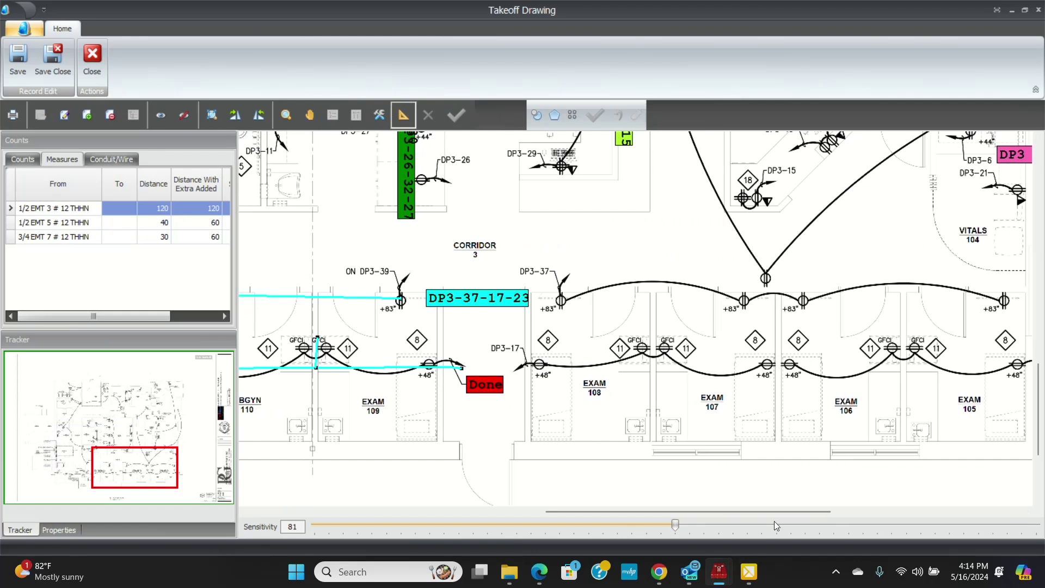
left_click_drag(775, 509, 808, 509)
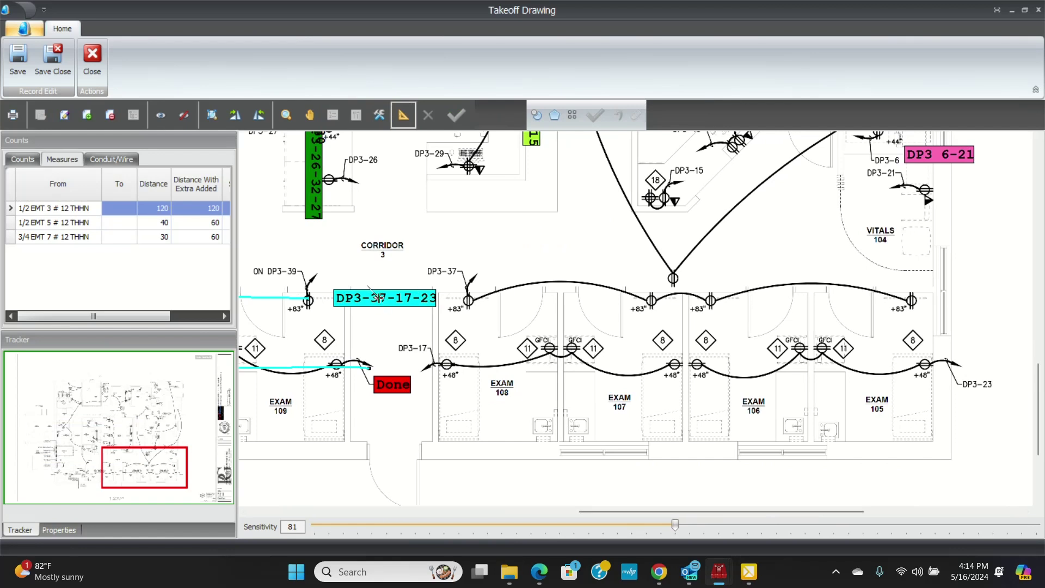
Run cyan conduit from the DP3-37 receptacle across to the far receptacle
left_click(469, 300)
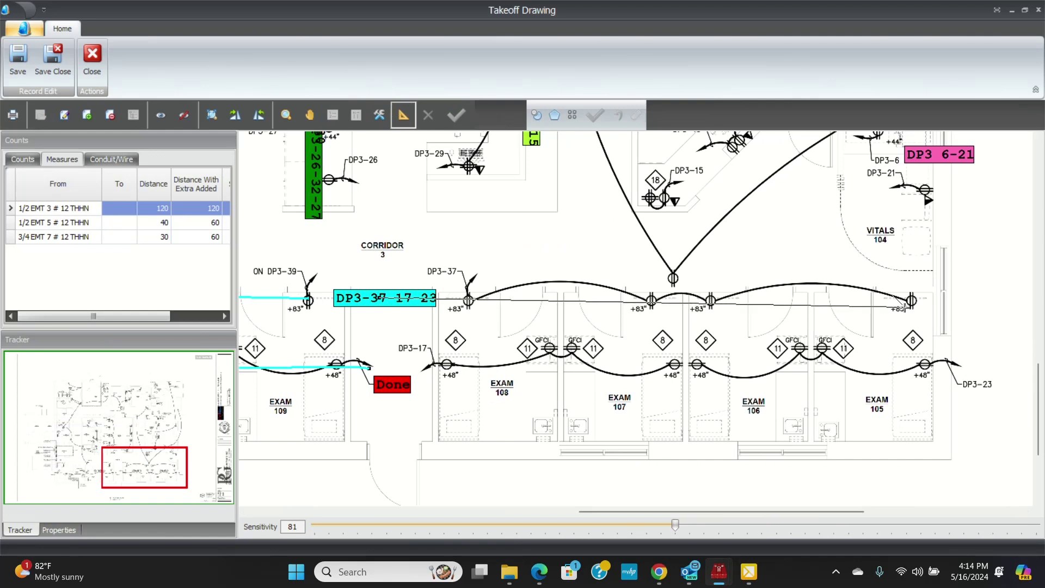
left_click(938, 299)
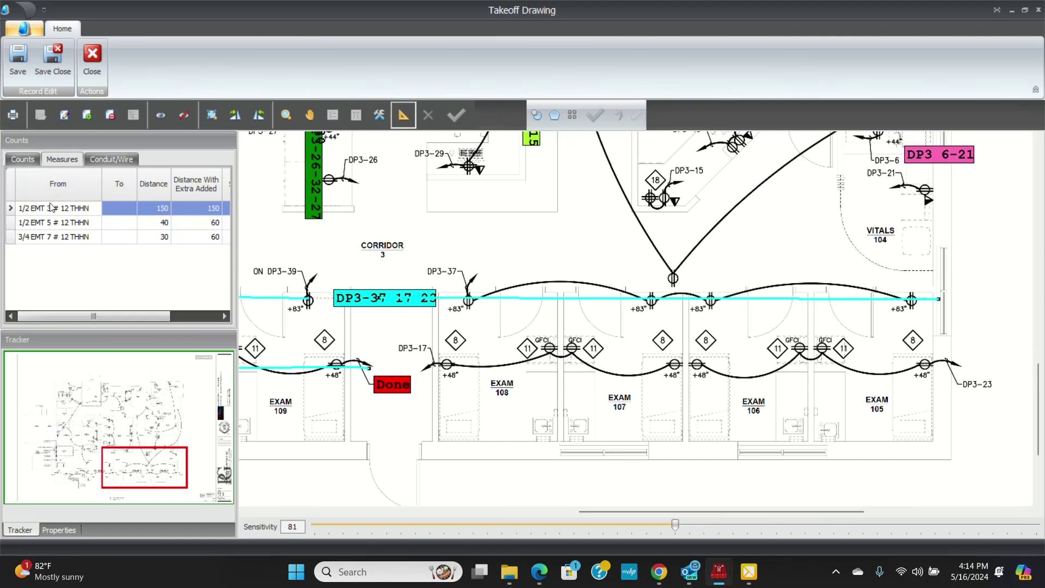
left_click(58, 223)
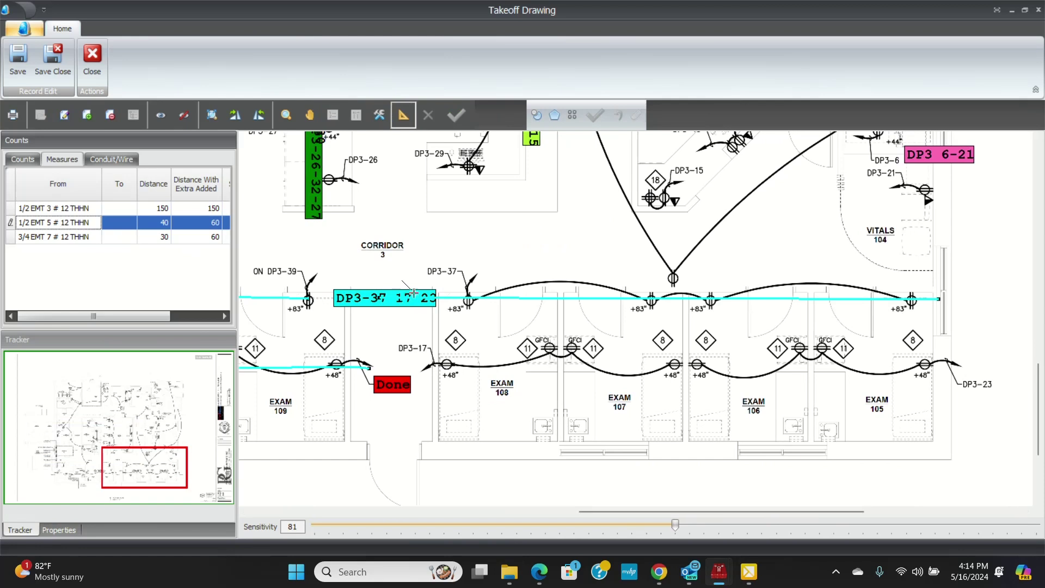
Trace a run from DP3-37 through DP3-17 along the +48" outlets, with drops to the GFCI outlets
left_click(435, 292)
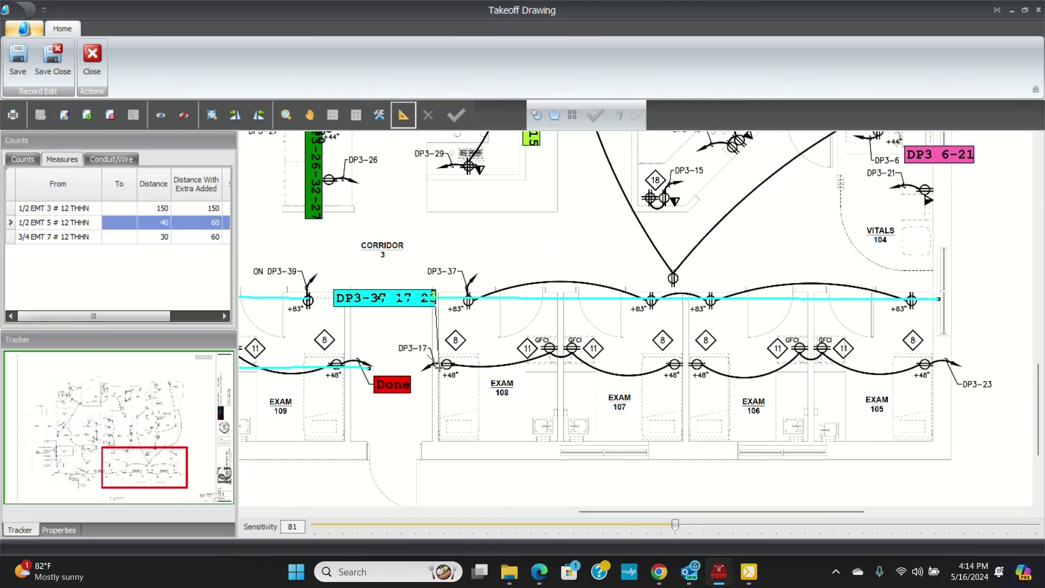
left_click(439, 366)
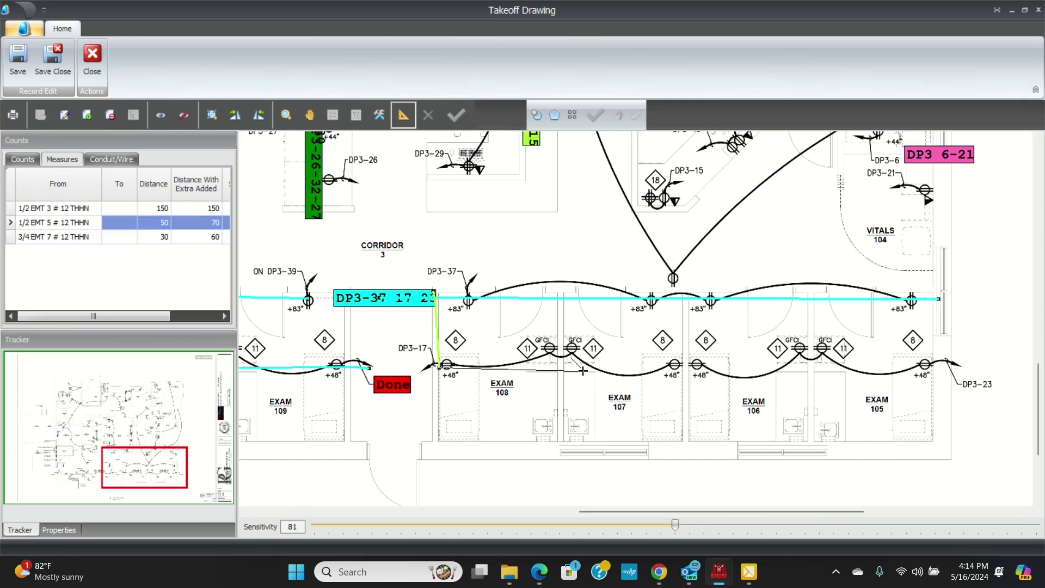
left_click(690, 363)
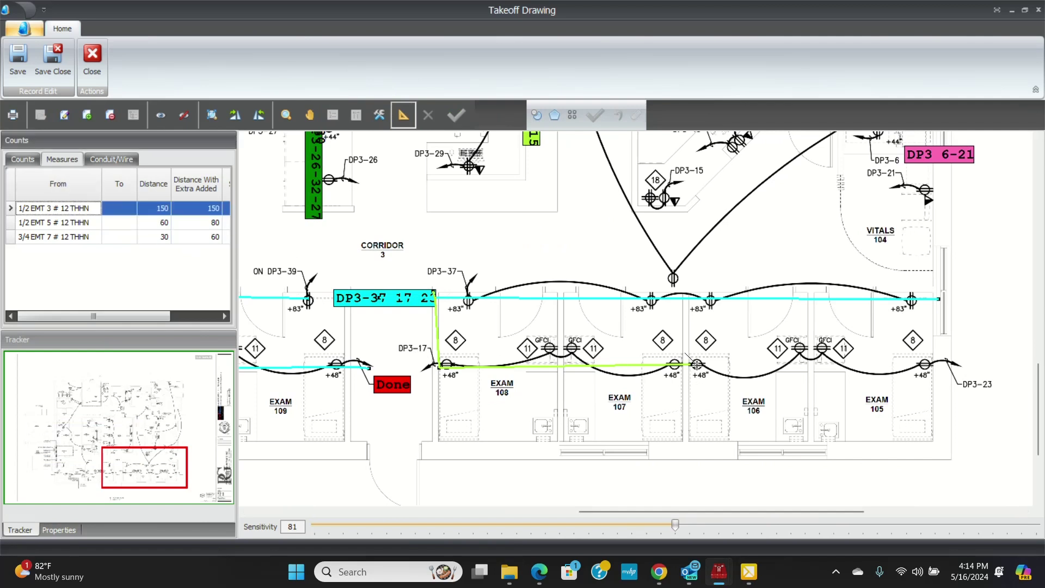
left_click(951, 363)
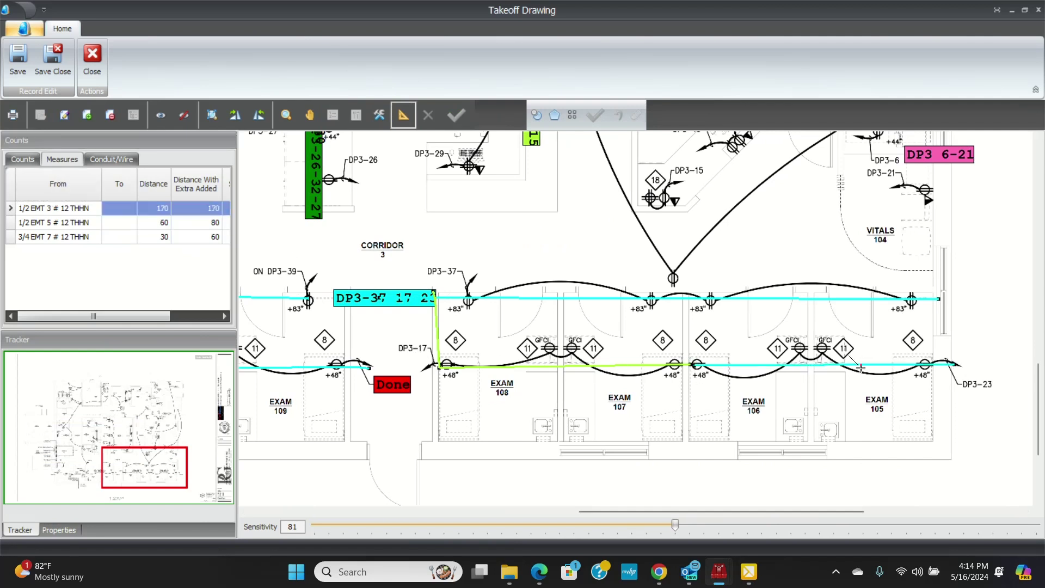
left_click(811, 369)
left_click(560, 367)
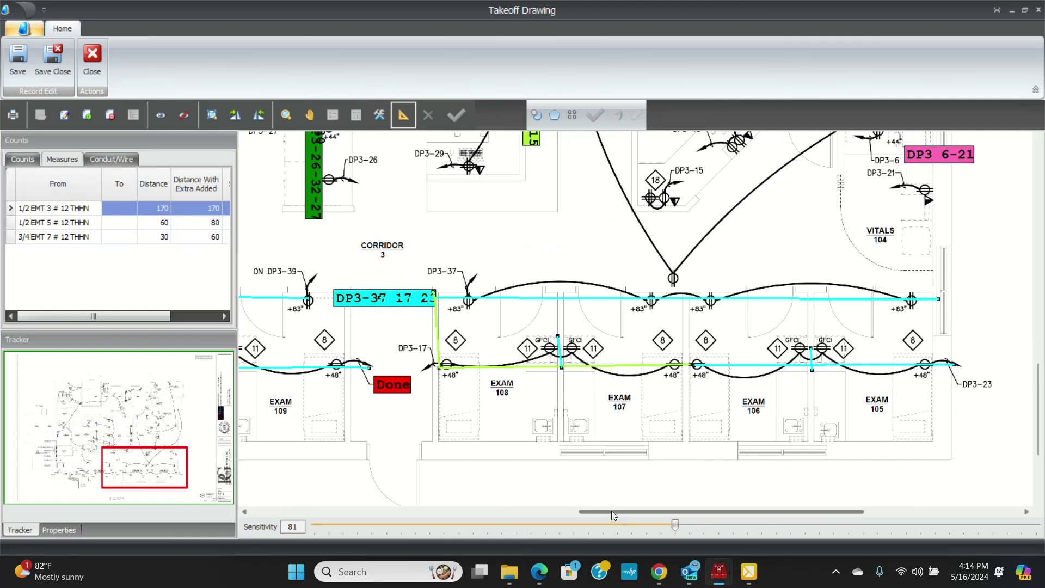
left_click_drag(611, 511, 526, 514)
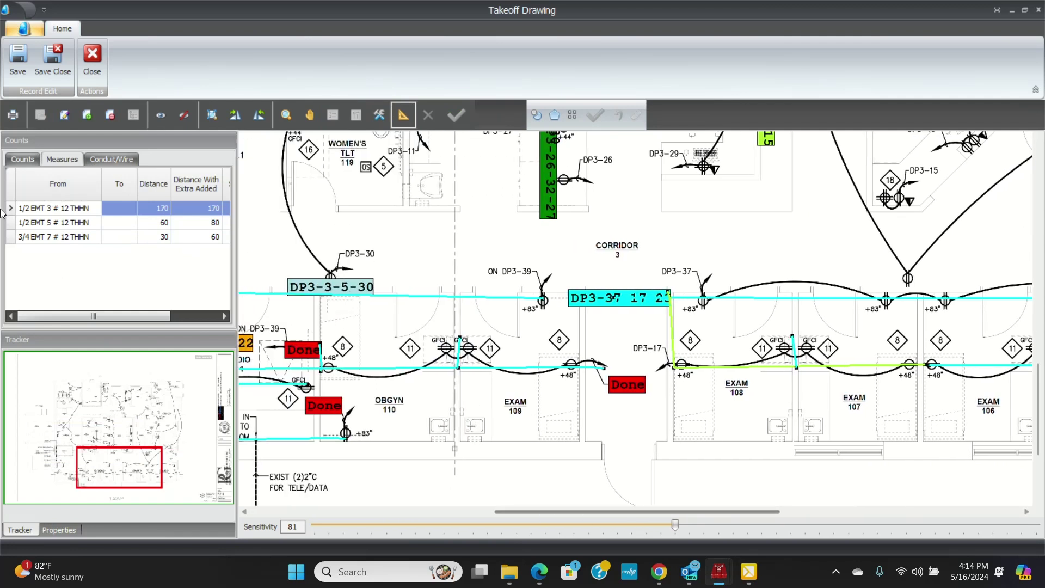
Draw the red 3/4 EMT 7 # 12 THHN run along the corridor up to the panel
left_click(52, 237)
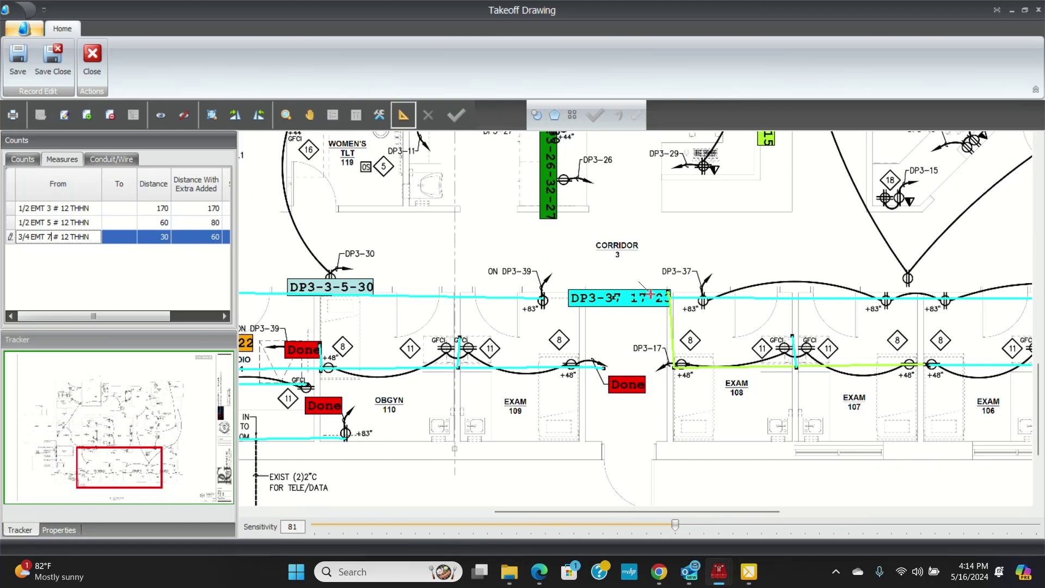
left_click_drag(501, 514, 401, 512)
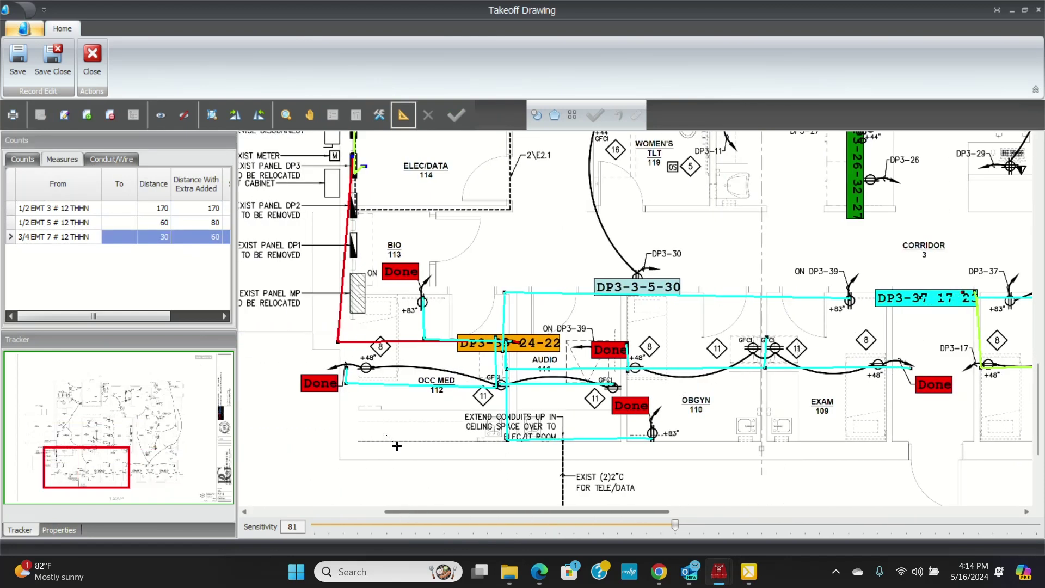
left_click(343, 294)
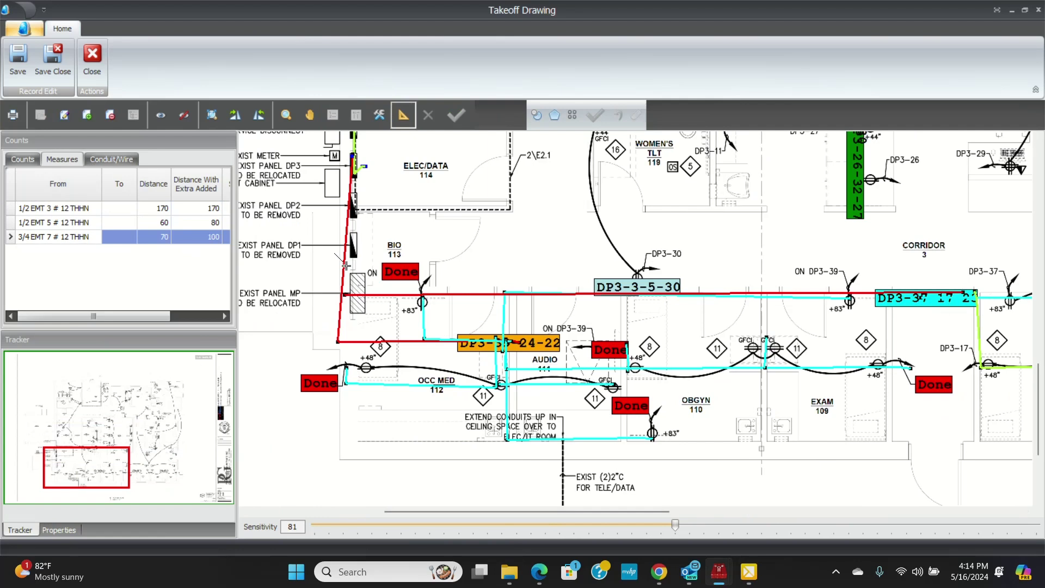
left_click(347, 157)
Place red Done notes on the DP3-17, DP3-37 and DP3-23 exam-room circuits
left_click(25, 159)
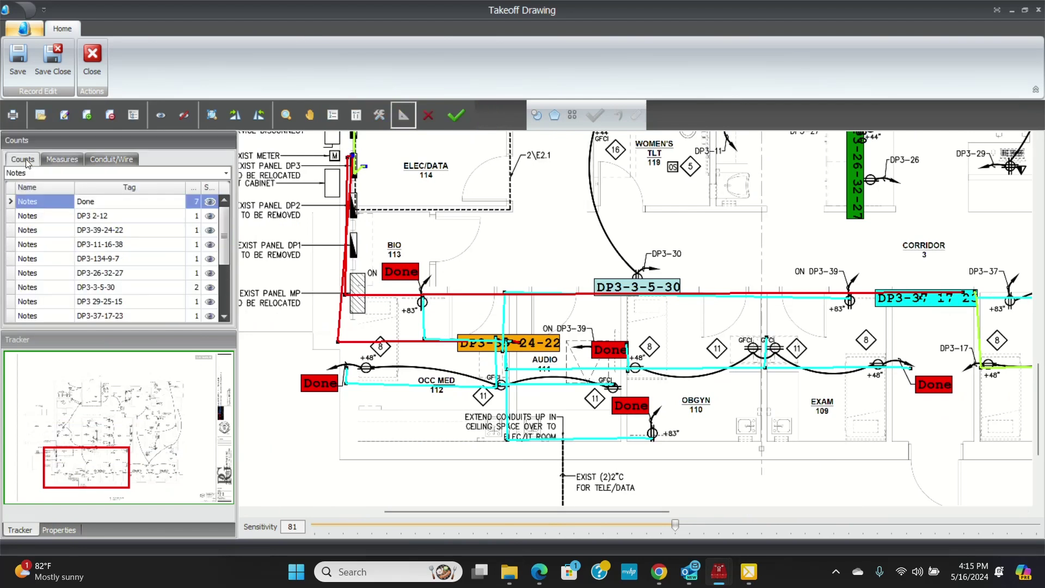
left_click(123, 202)
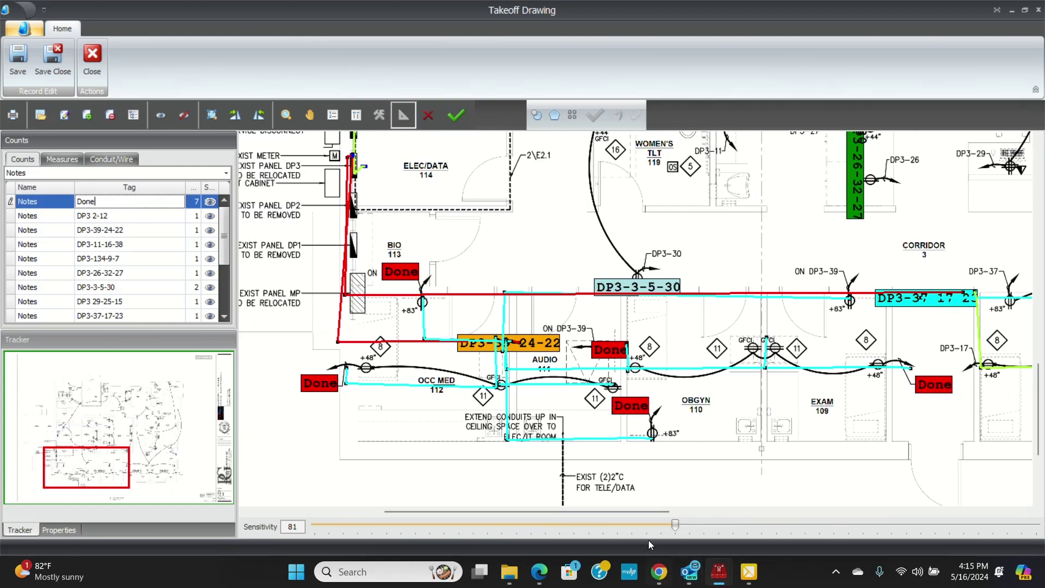
left_click_drag(632, 513, 816, 503)
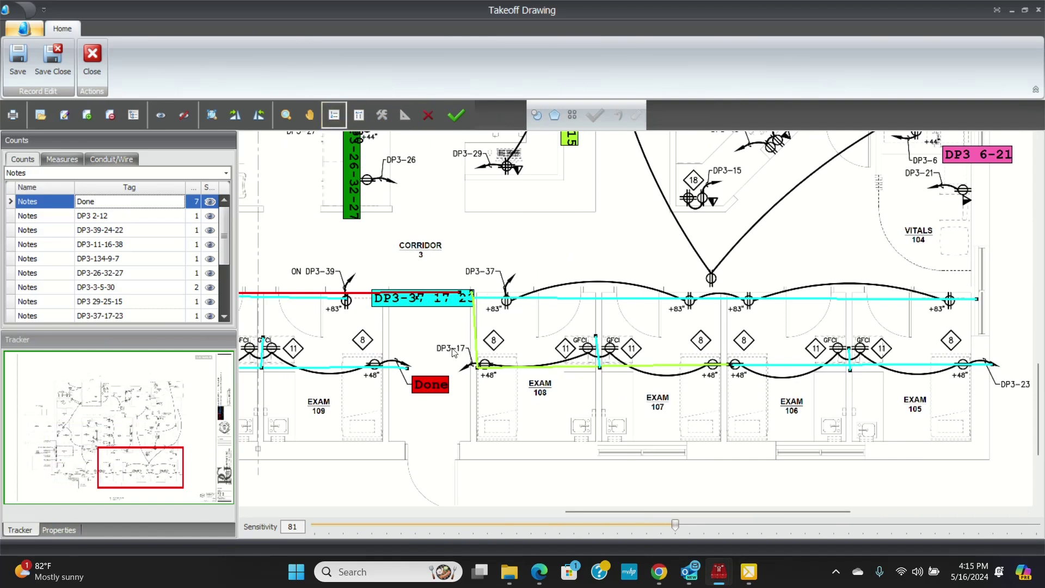
left_click(452, 353)
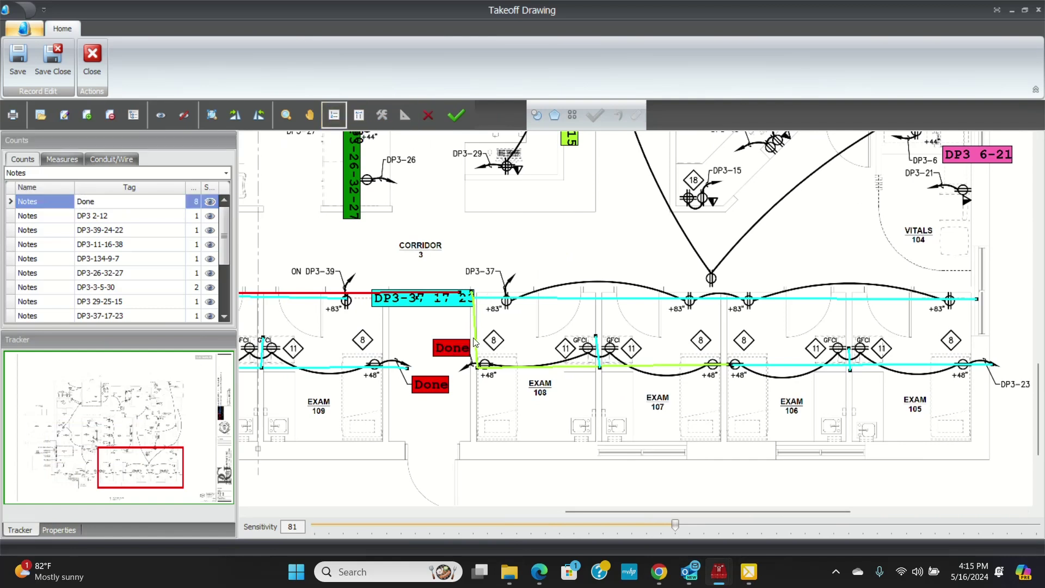
left_click(479, 273)
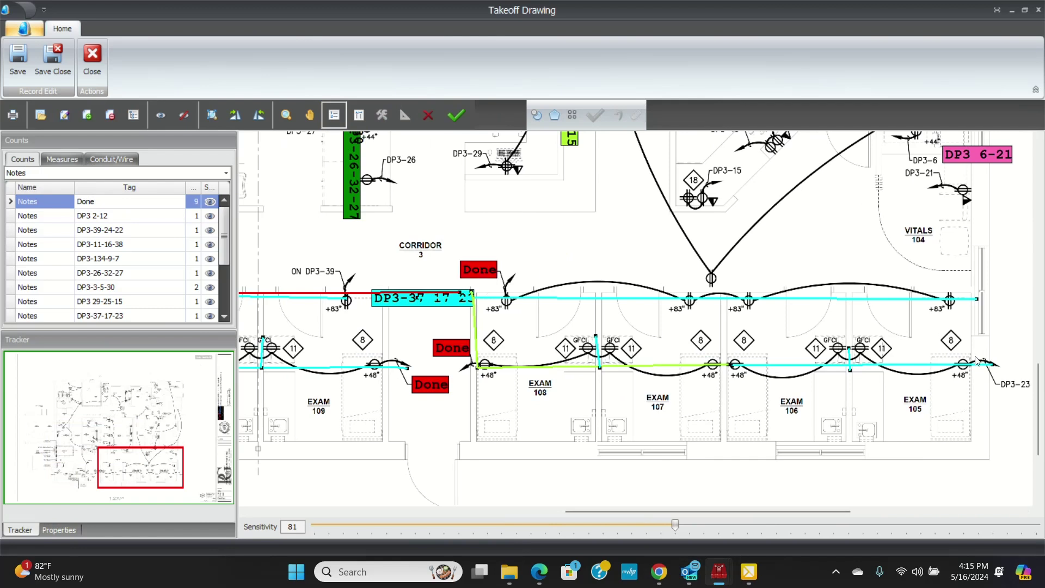
left_click(1014, 390)
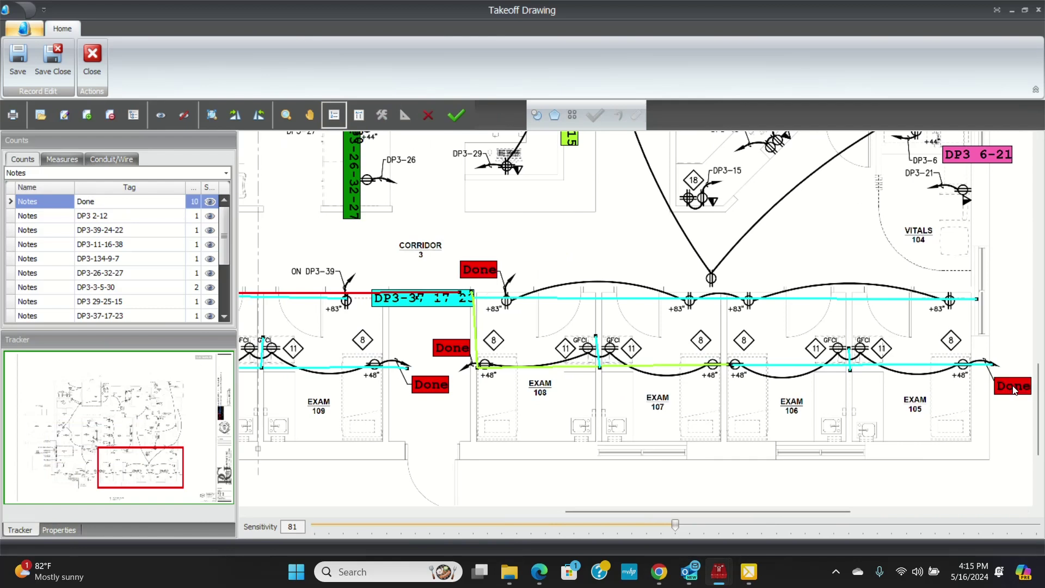
scroll(893, 361, "up", 3)
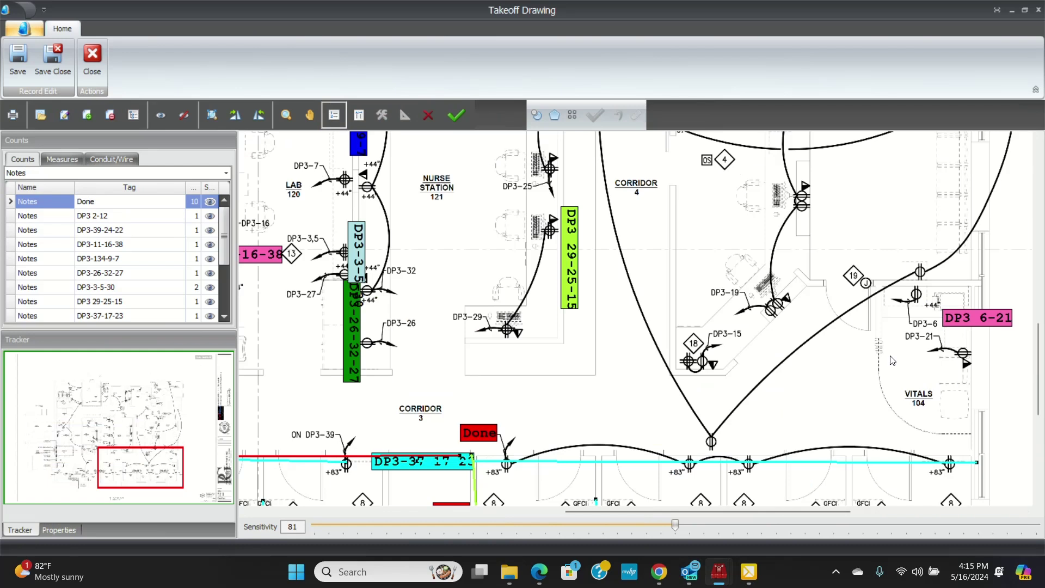
left_click(62, 160)
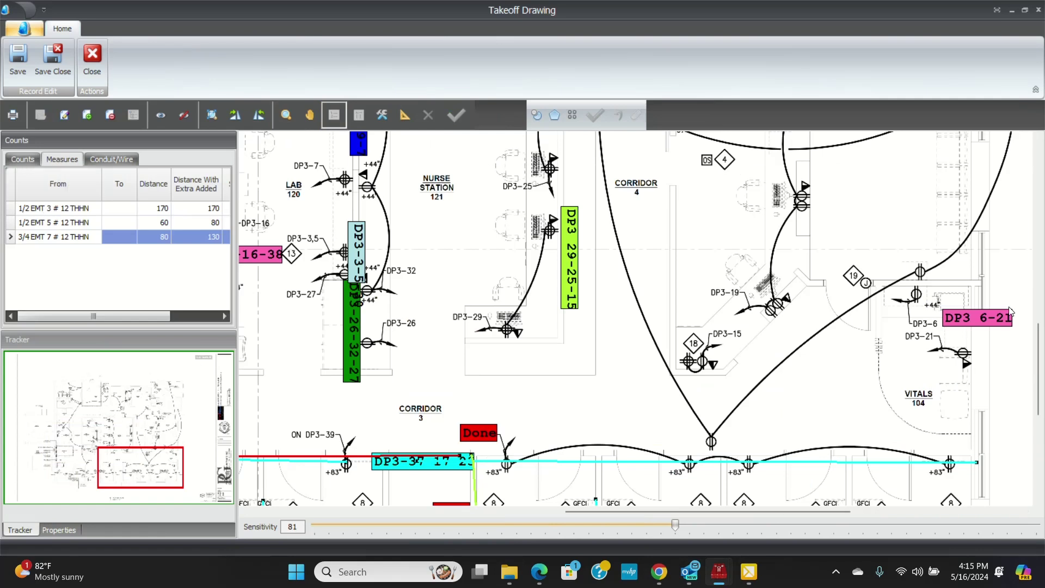
Extend the green 1/2 EMT 5 # 12 THHN run past ELEC/DATA, bringing it to 140
left_click(76, 223)
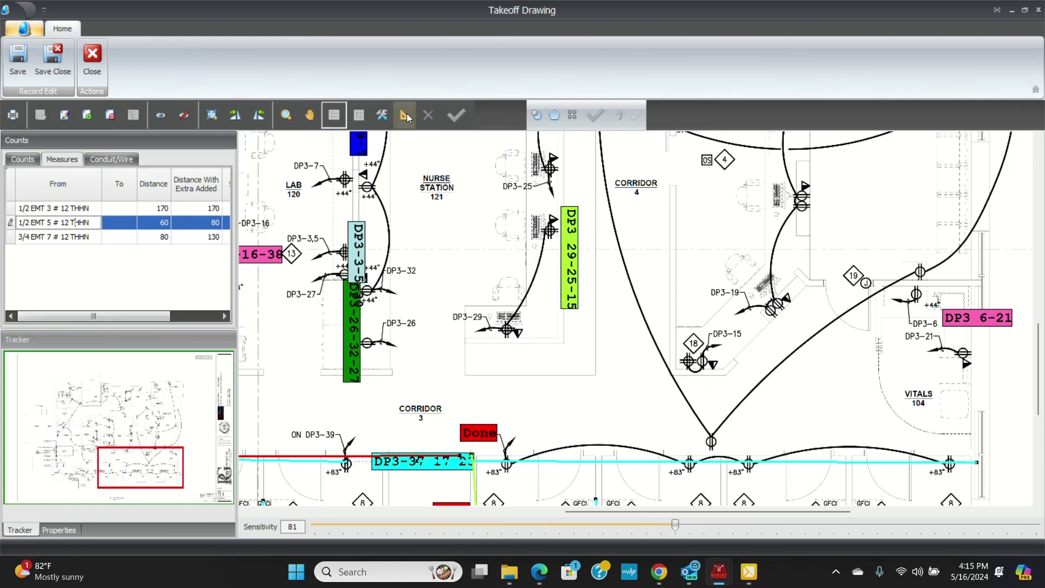
left_click(406, 114)
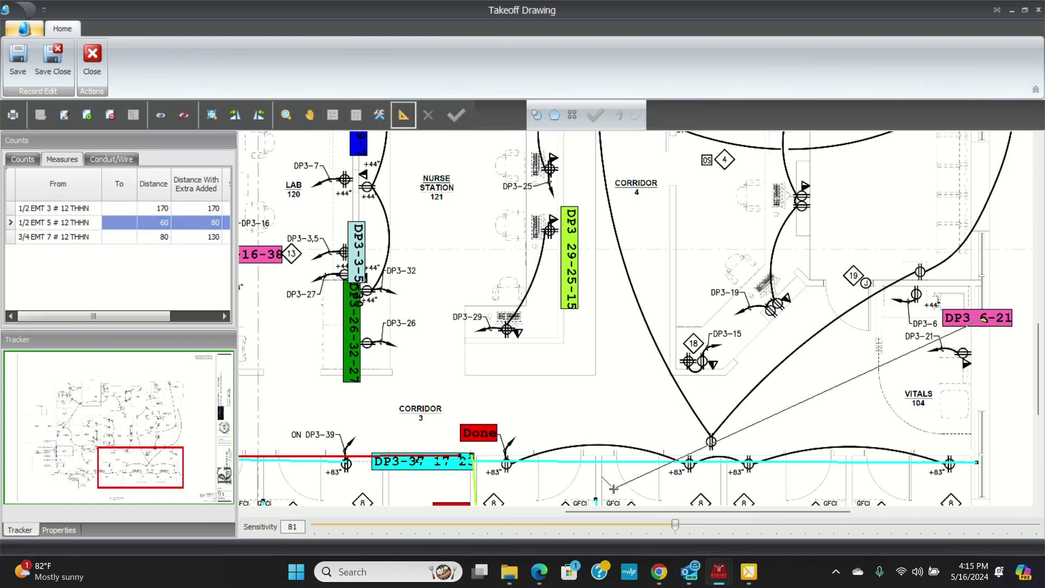
left_click_drag(589, 510, 415, 511)
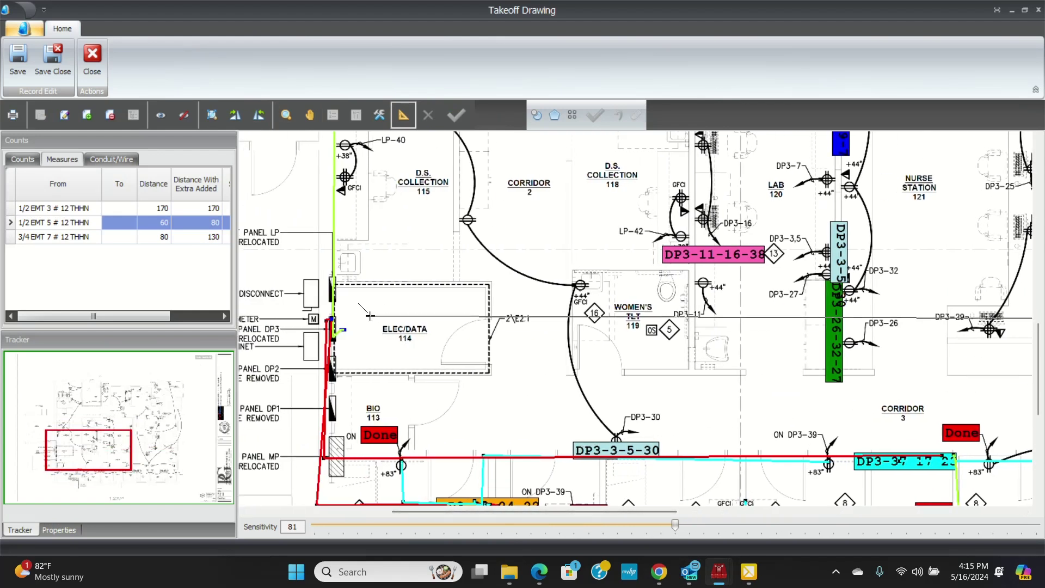
left_click(333, 314)
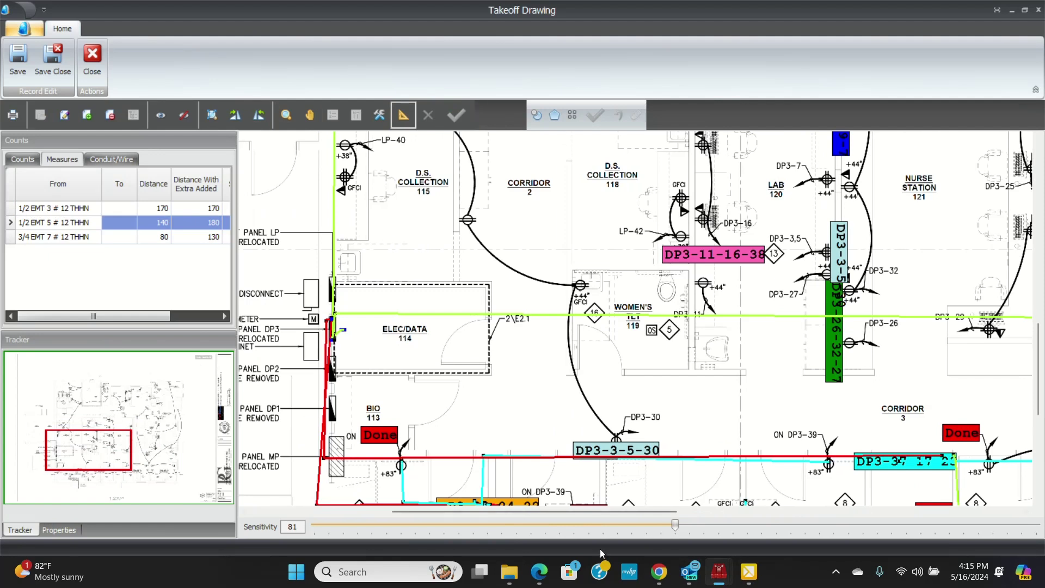
left_click_drag(622, 510, 854, 508)
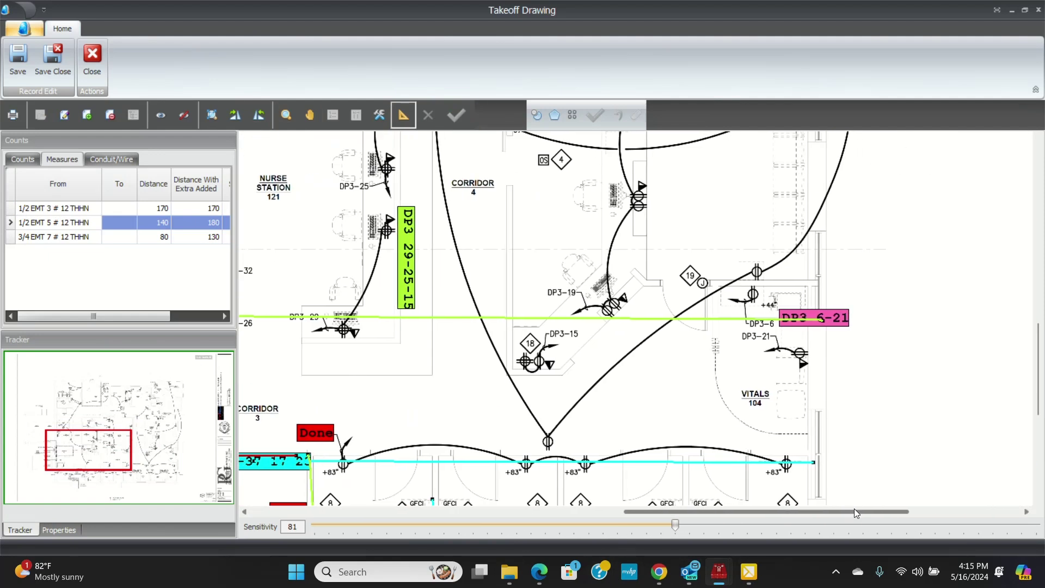
Draw a cyan 1/2 EMT 3 run from DP3-6 down to DP3-21, totalling 190
left_click(76, 207)
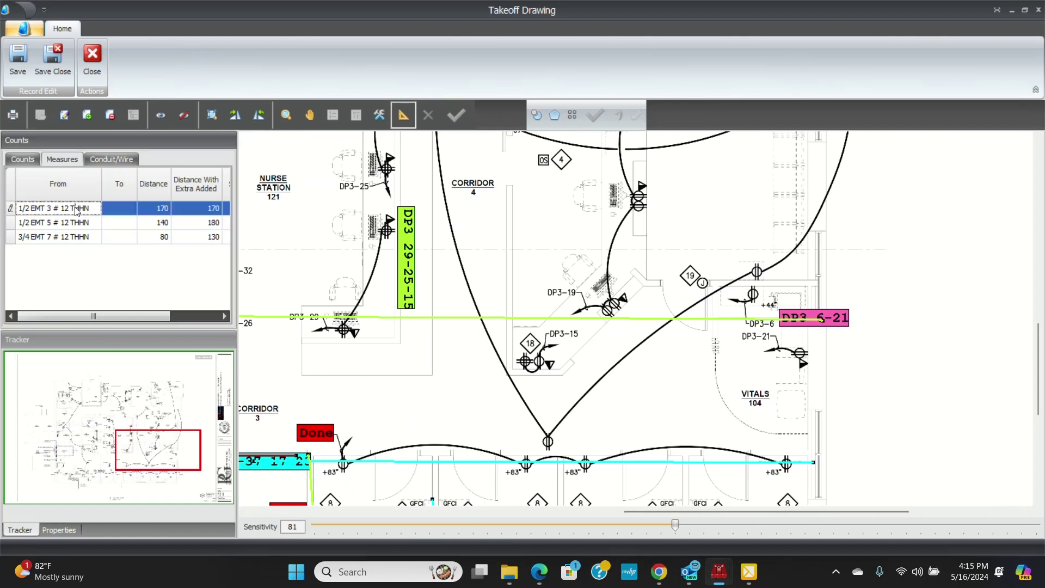
left_click(751, 282)
left_click(826, 282)
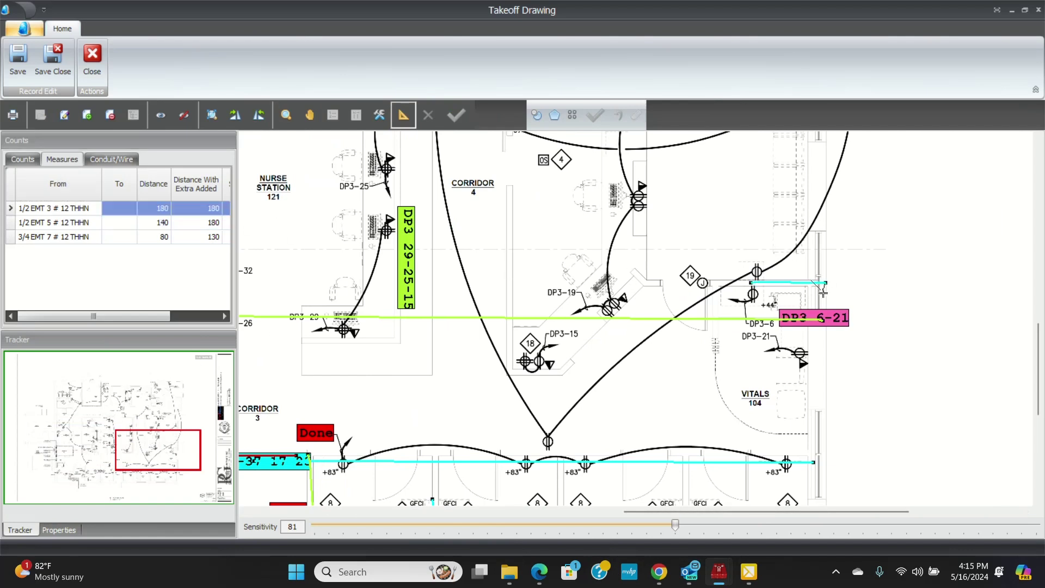
left_click(823, 360)
double_click(795, 359)
left_click(20, 159)
Place red Done notes beside the DP3-6 and DP3-21 outlets in VITALS 104
left_click(93, 202)
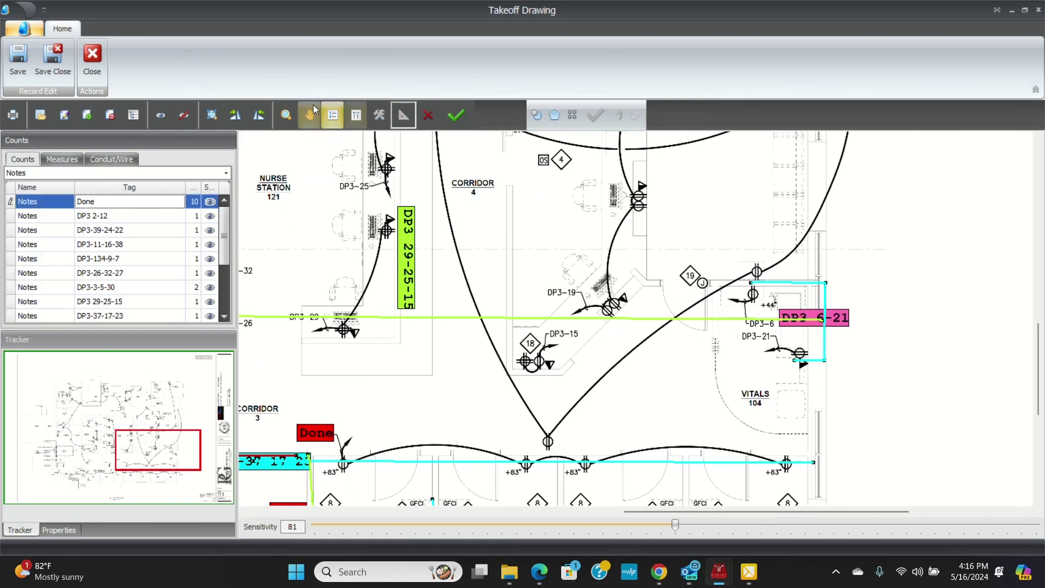
left_click(333, 115)
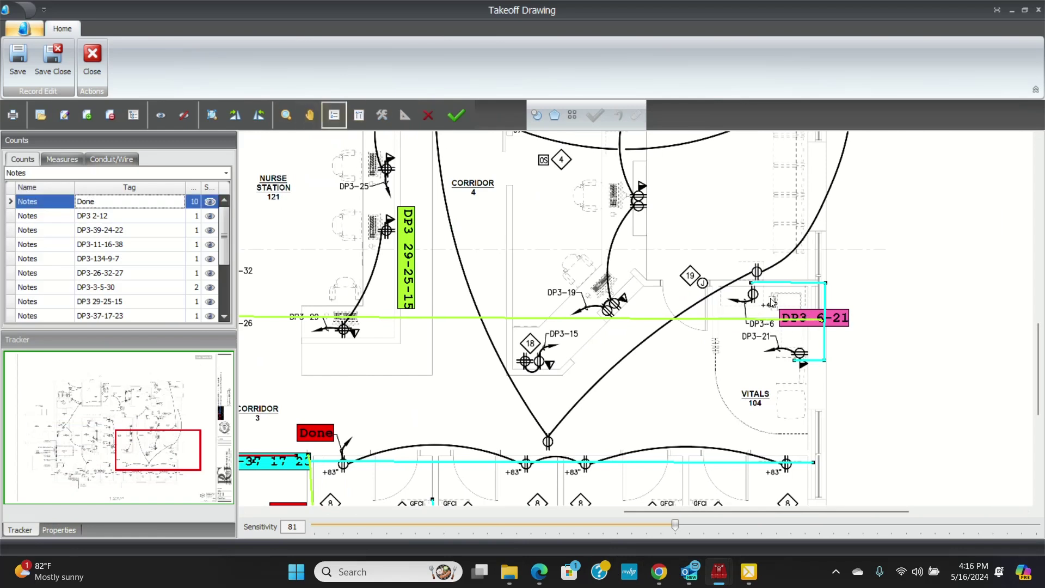
left_click(755, 322)
left_click(754, 342)
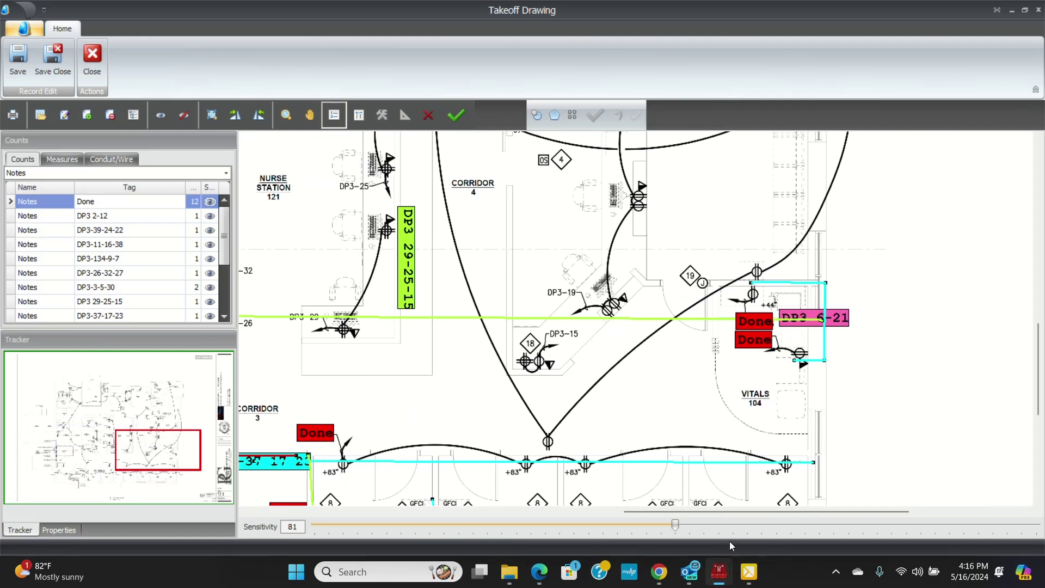
left_click_drag(735, 511, 653, 523)
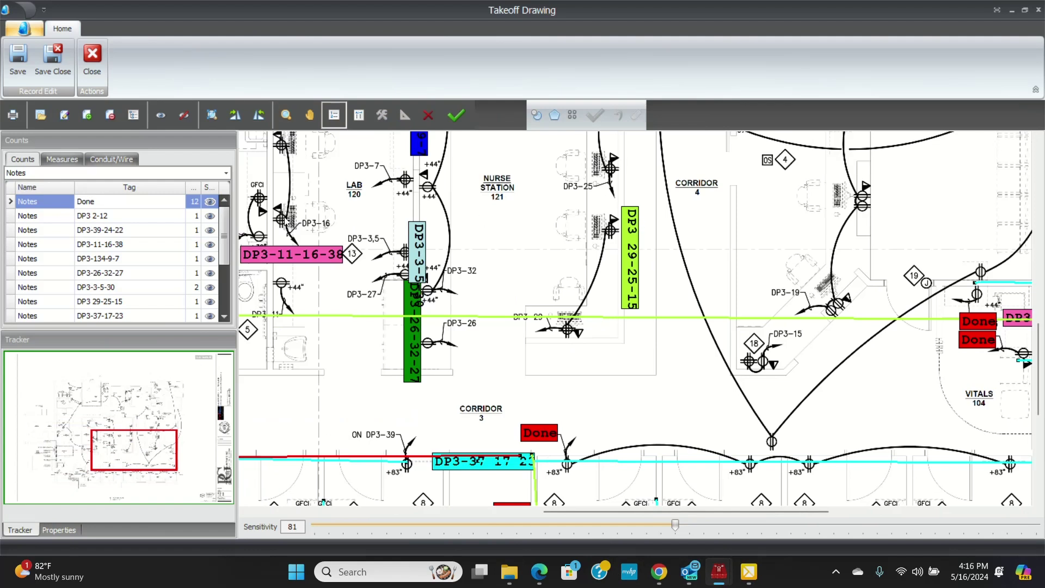
Extend the red 3/4 EMT 7 run back to the panels, bringing it to 130
left_click(61, 159)
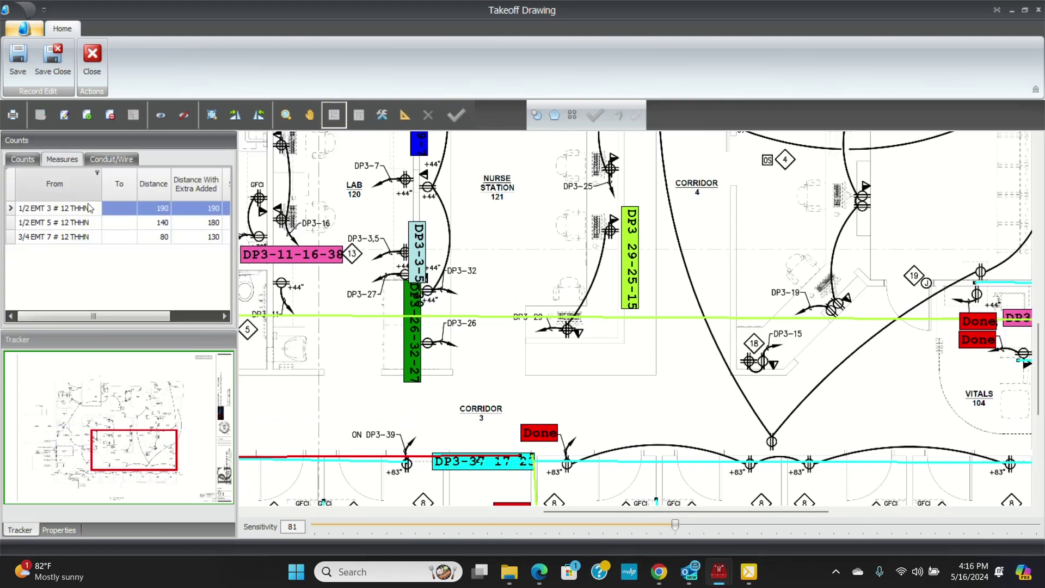
left_click(62, 237)
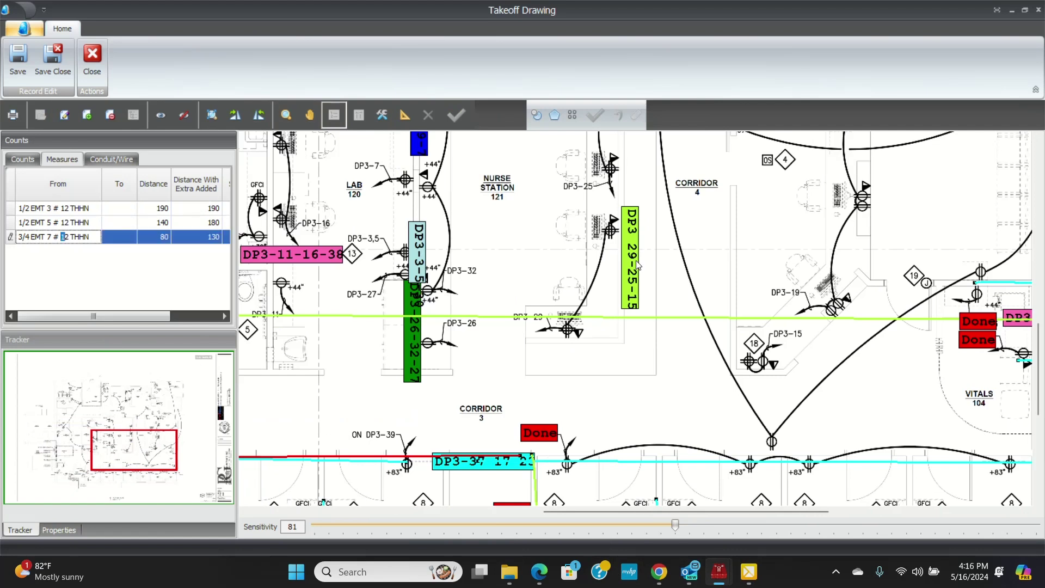
left_click(407, 120)
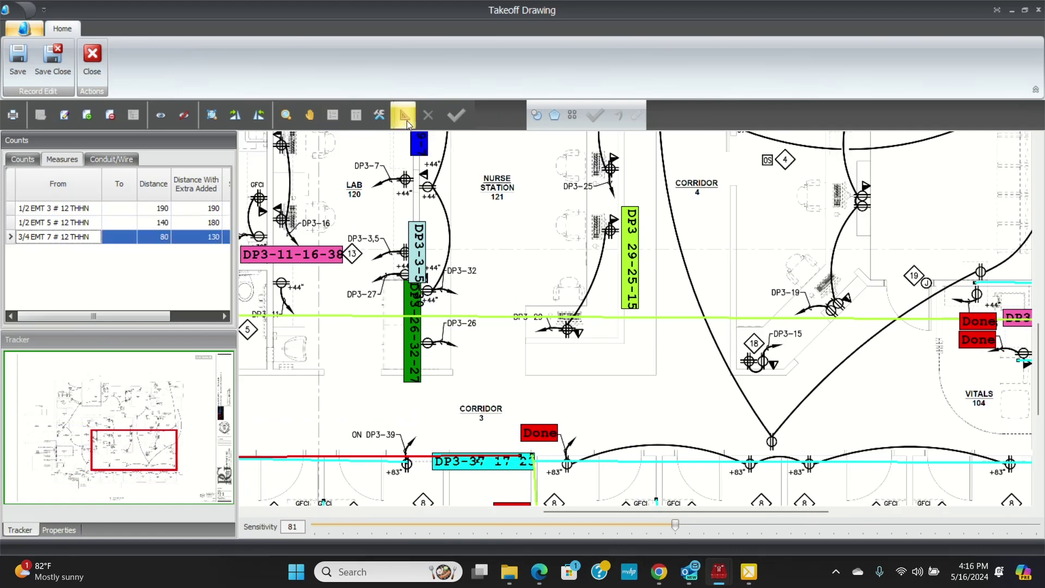
left_click(636, 261)
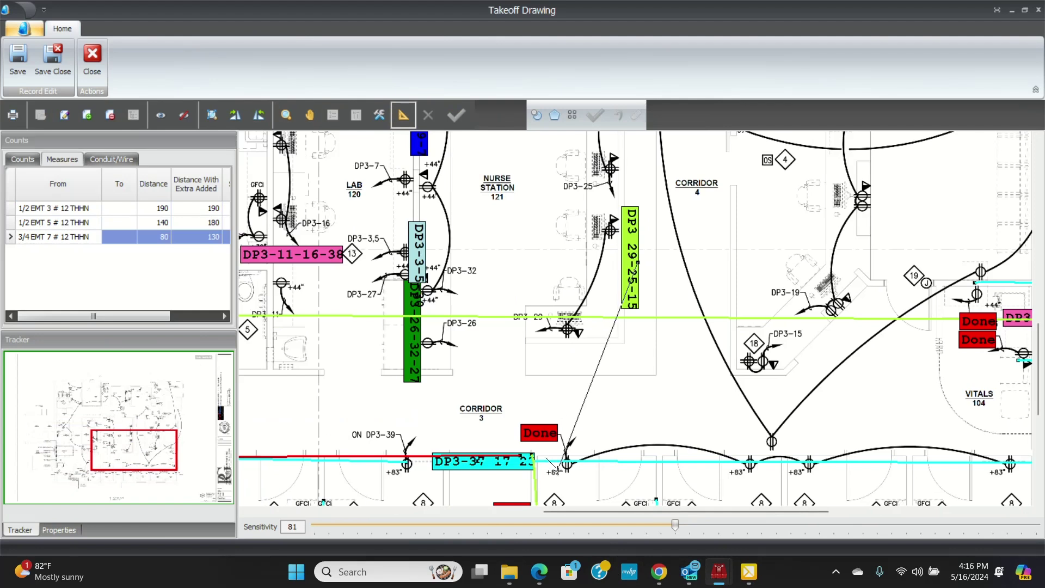
left_click_drag(576, 513, 393, 512)
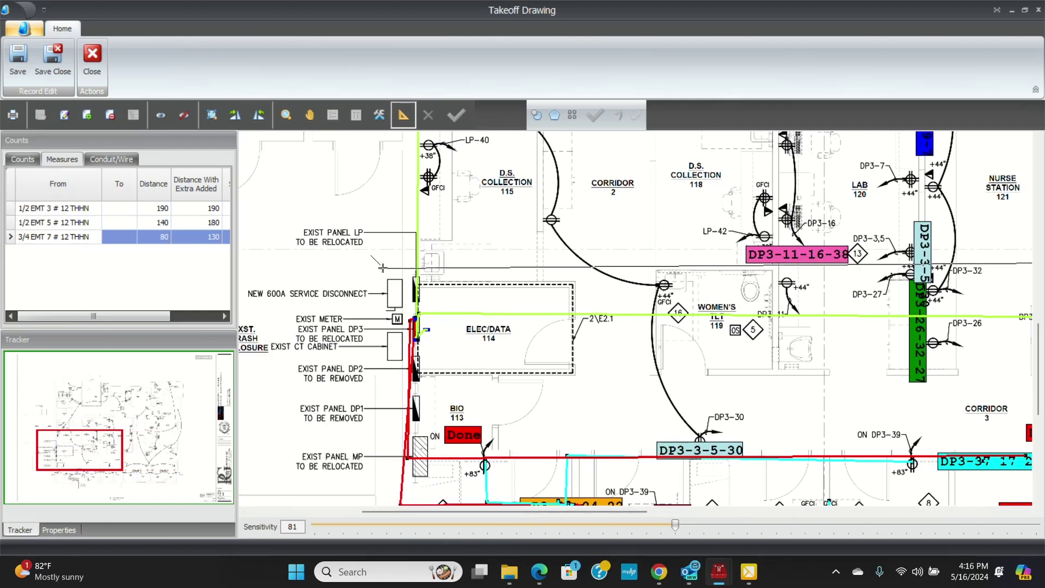
left_click(412, 257)
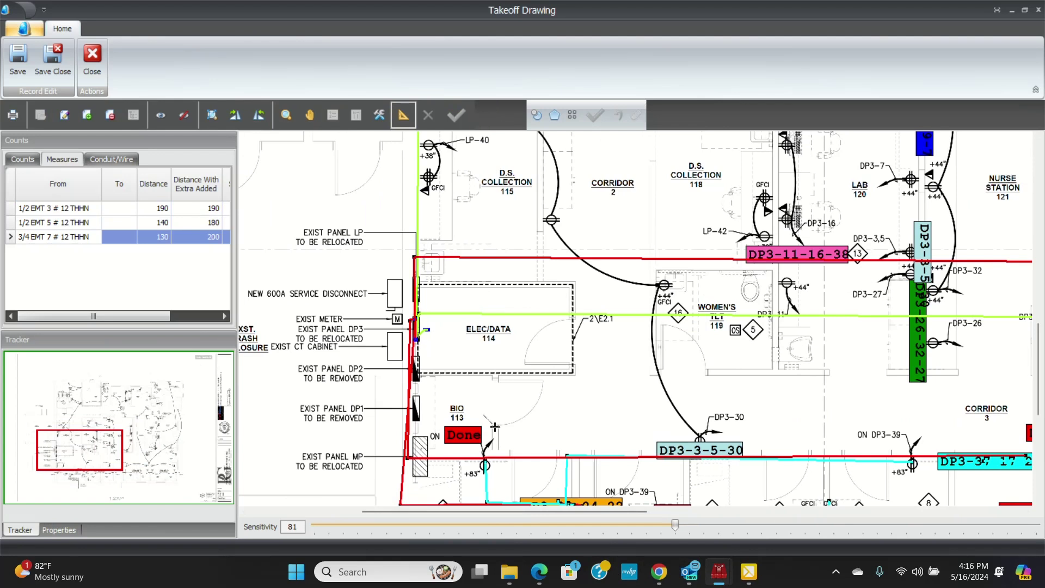
mouse_move(605, 512)
left_mouse_down()
mouse_move(840, 519)
mouse_move(821, 523)
left_mouse_up()
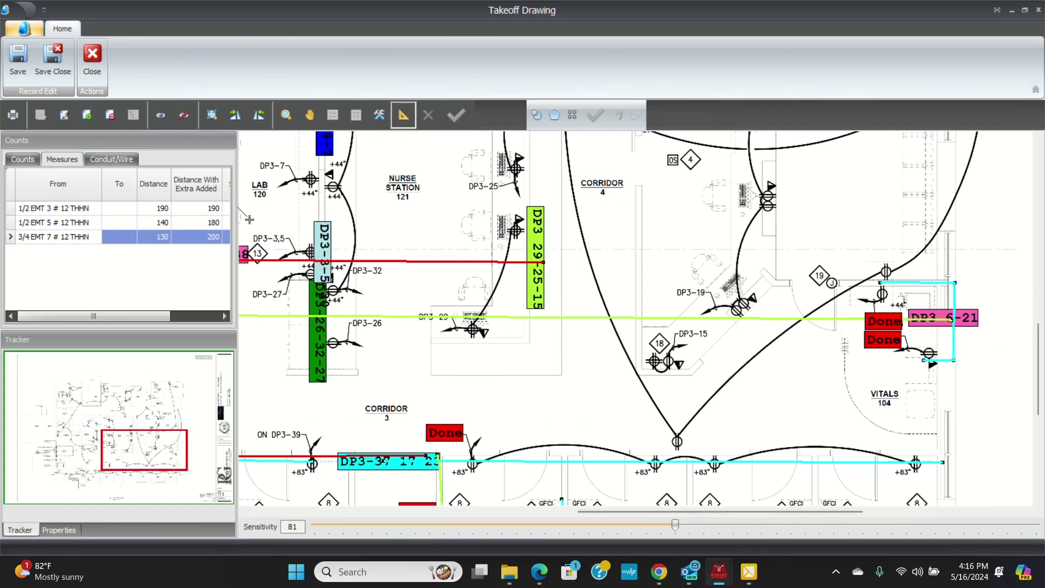
Draw a cyan 1/2 EMT 3 run from the DP3 29 label to the DP3-29 fixture
left_click(79, 210)
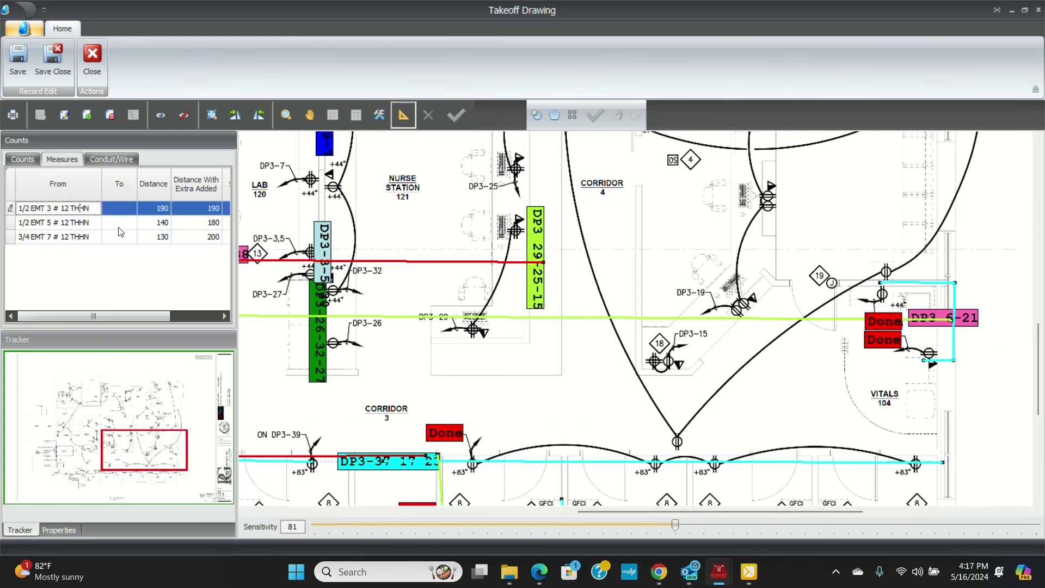
left_click(543, 259)
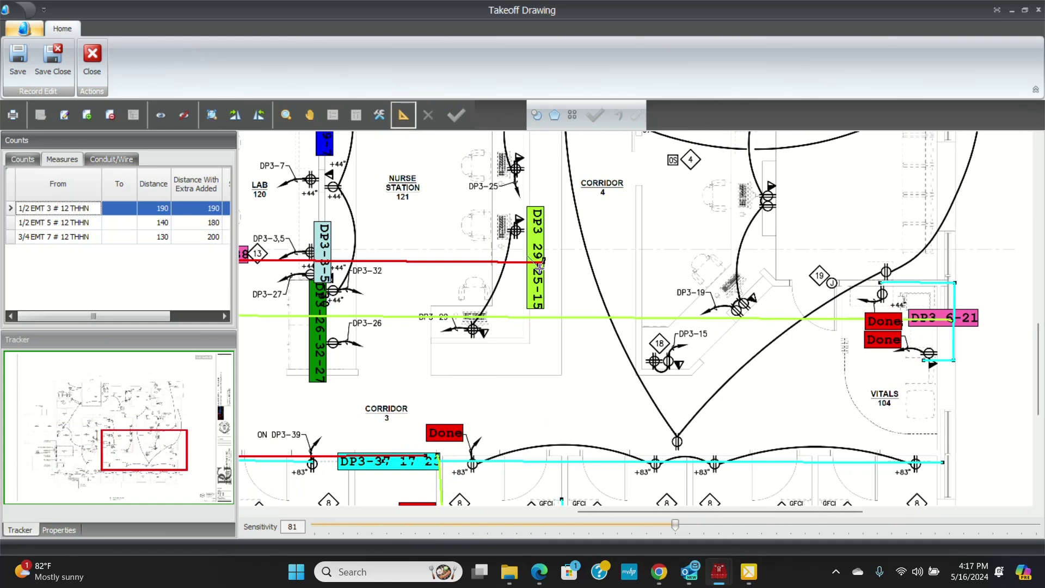
left_click(540, 342)
double_click(468, 333)
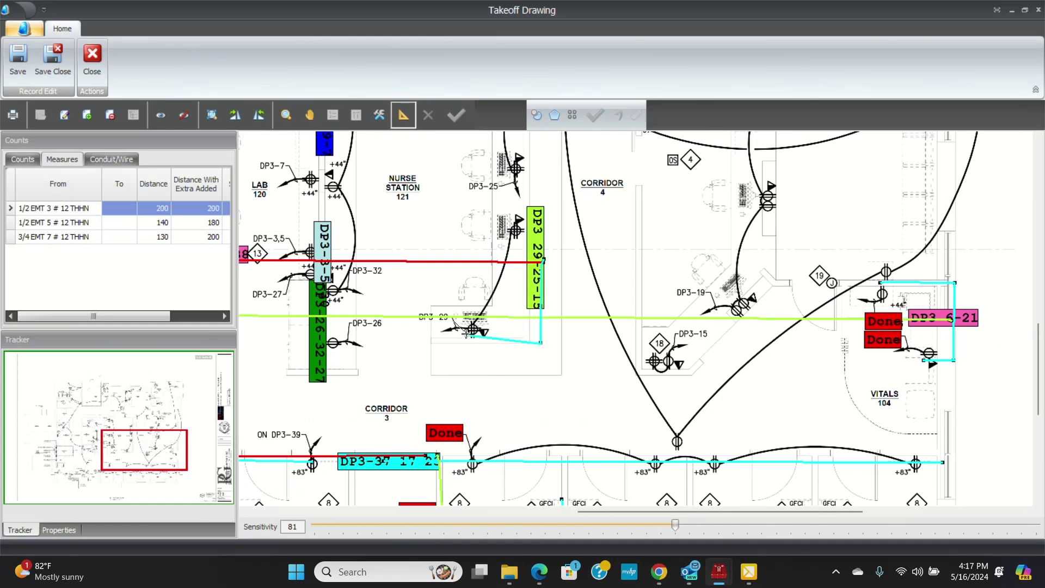
Add cyan runs up to the DP3-25 fixture and across toward DP3-15, totalling 220
left_click(539, 262)
left_click(540, 170)
left_click(514, 168)
scroll(500, 180, "up", 3)
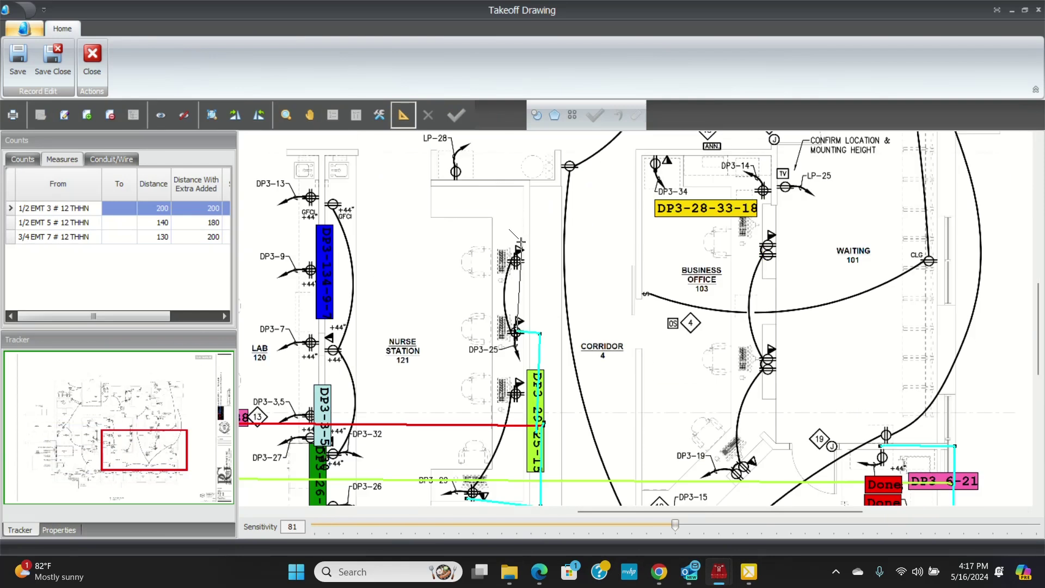
double_click(515, 209)
scroll(566, 234, "down", 4)
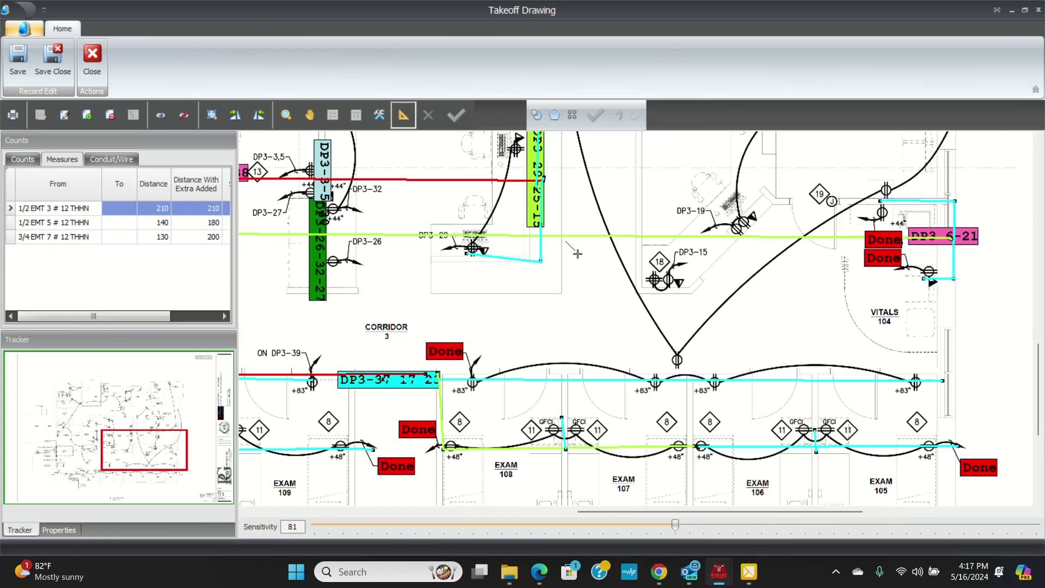
left_click(533, 165)
left_click(532, 290)
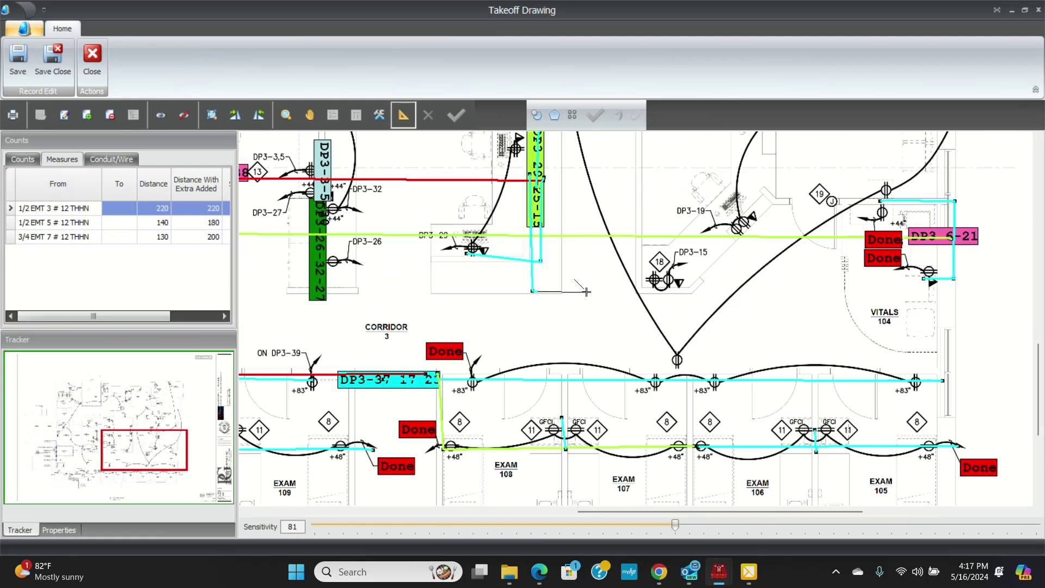
double_click(704, 294)
left_click(22, 159)
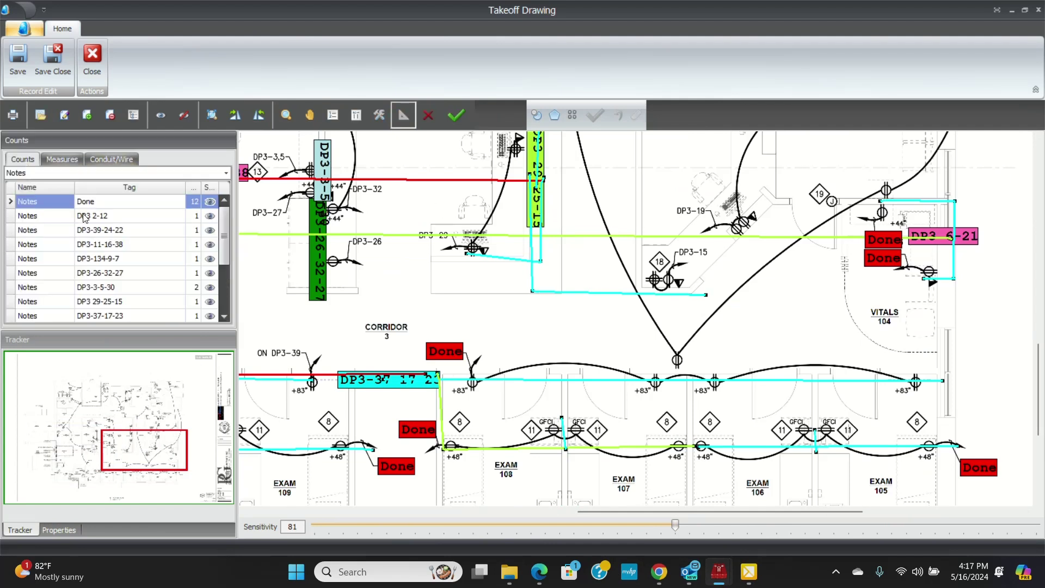
Place red Done notes by the DP3-15, DP3-29 and DP3-25 fixtures
left_click(111, 205)
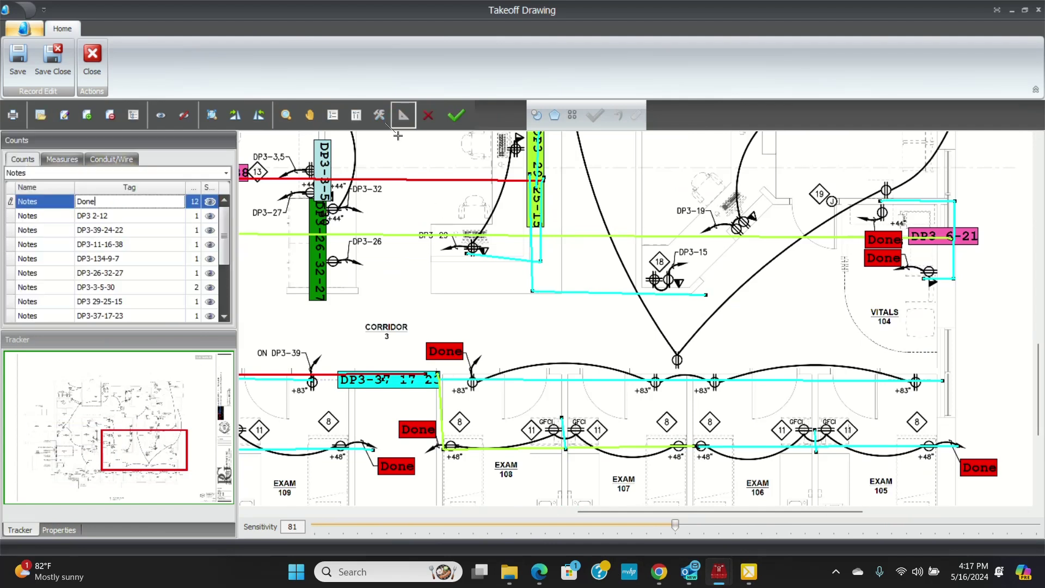
left_click(333, 115)
left_click(690, 254)
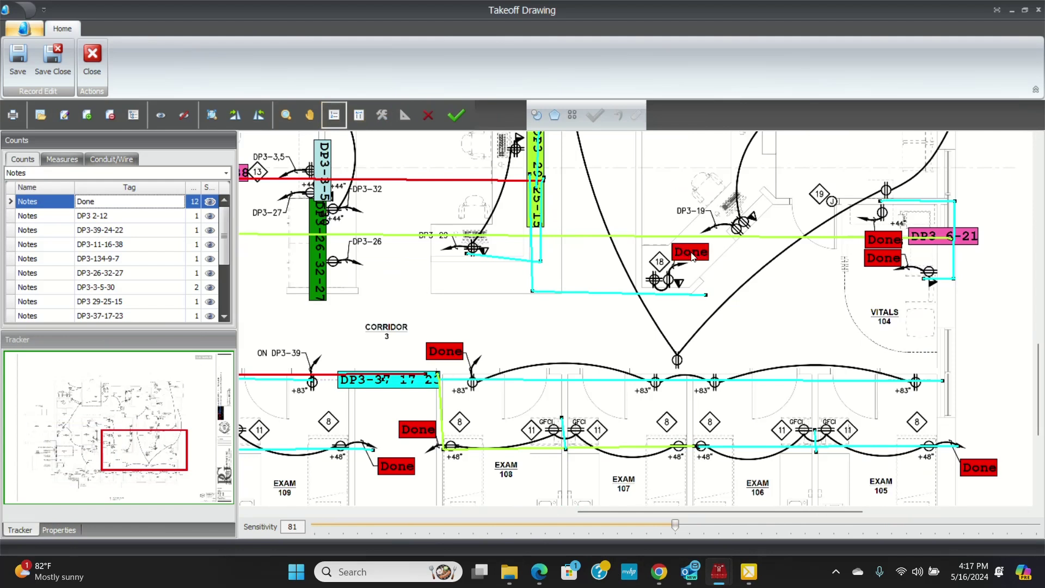
left_click(429, 241)
scroll(574, 236, "up", 3)
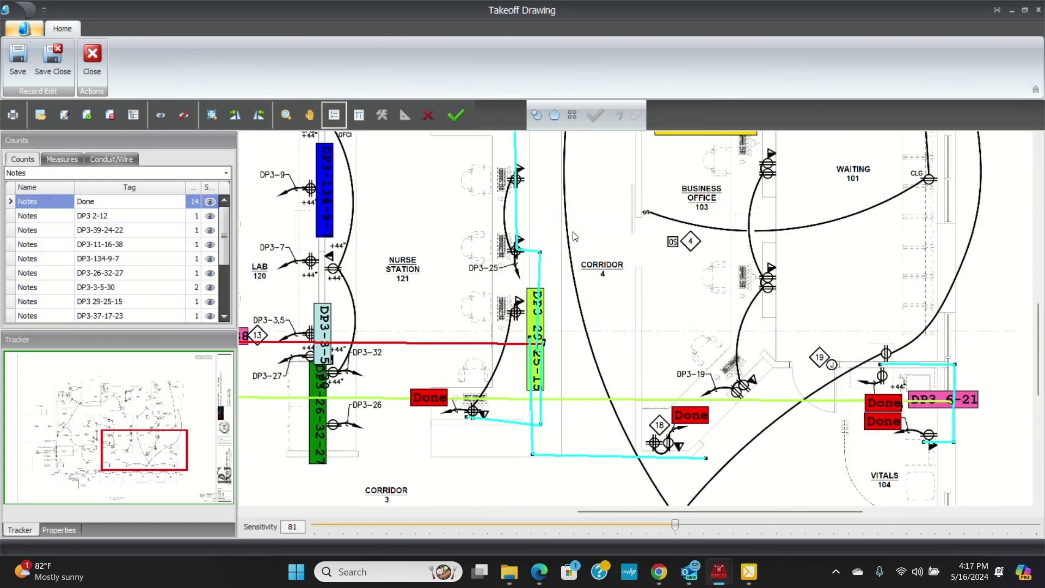
left_click(480, 268)
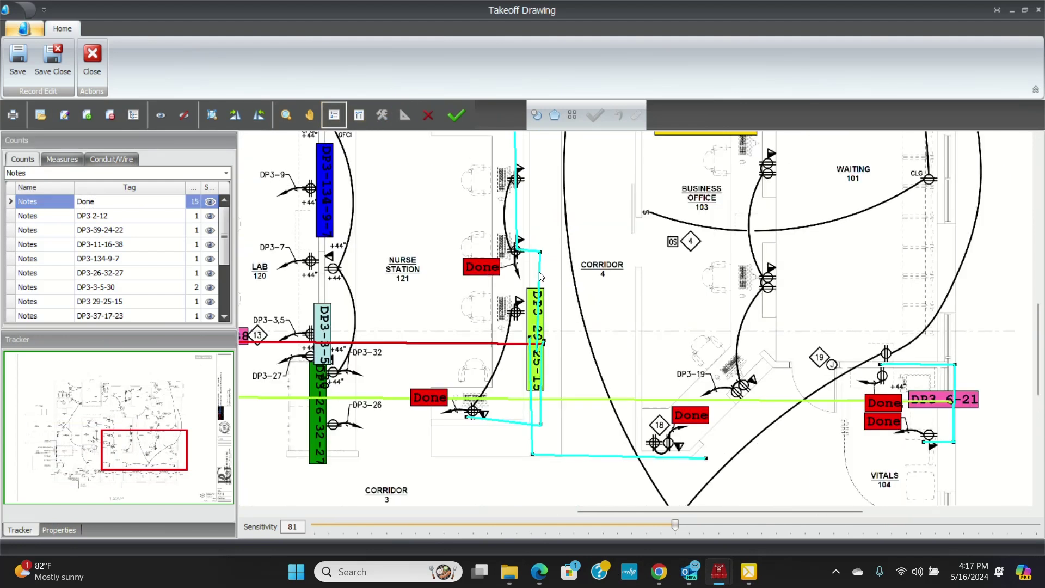
Zoom in on the electrical room area
left_click(286, 115)
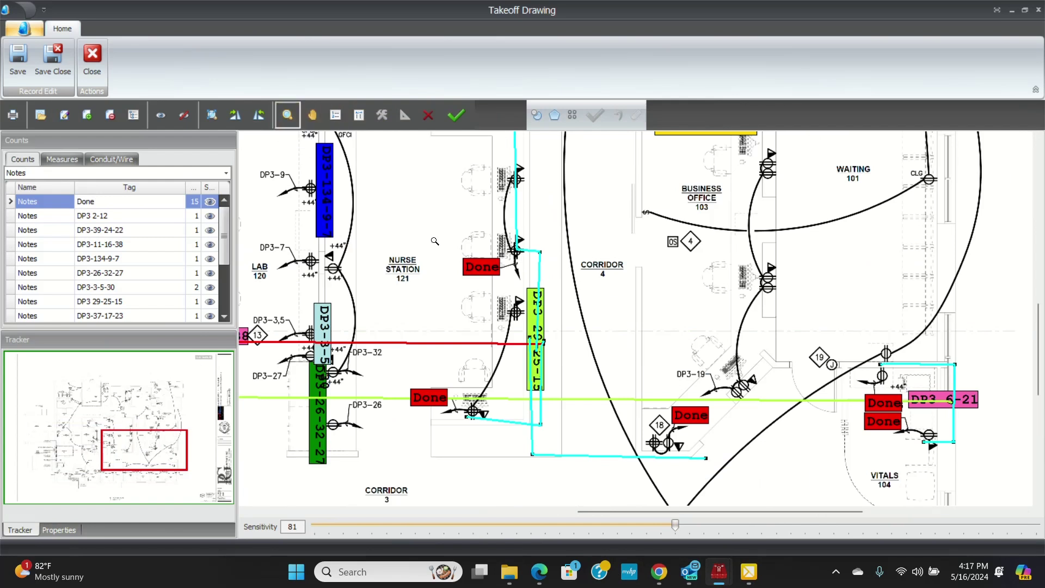
scroll(435, 241, "down", 2)
scroll(429, 244, "down", 3)
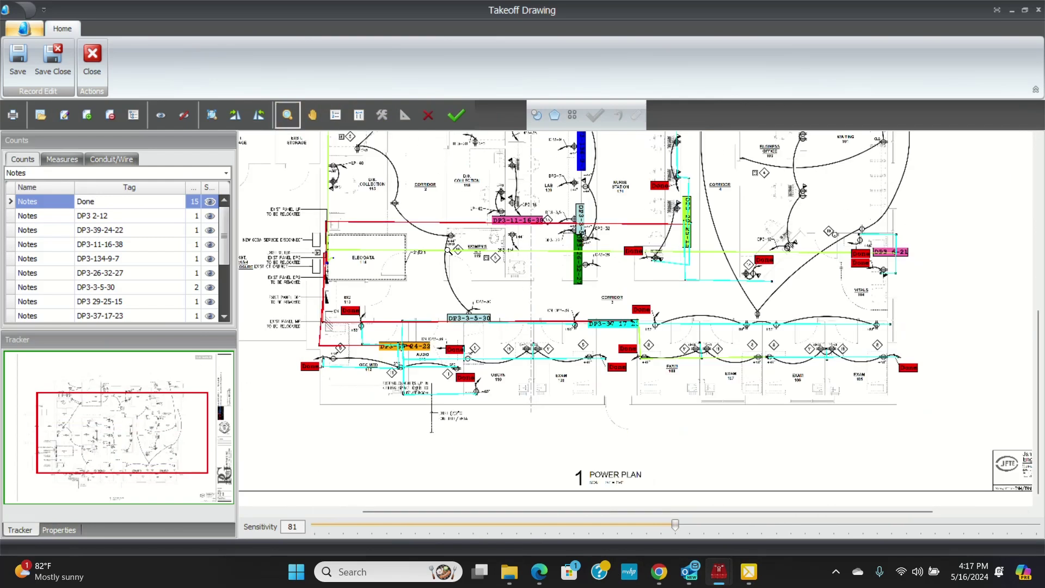
left_click(467, 199)
Zoom in on the Elec/Data panels and reselect the 1/2 EMT 3 # 12 THHN measure
left_click(466, 198)
scroll(496, 238, "down", 5)
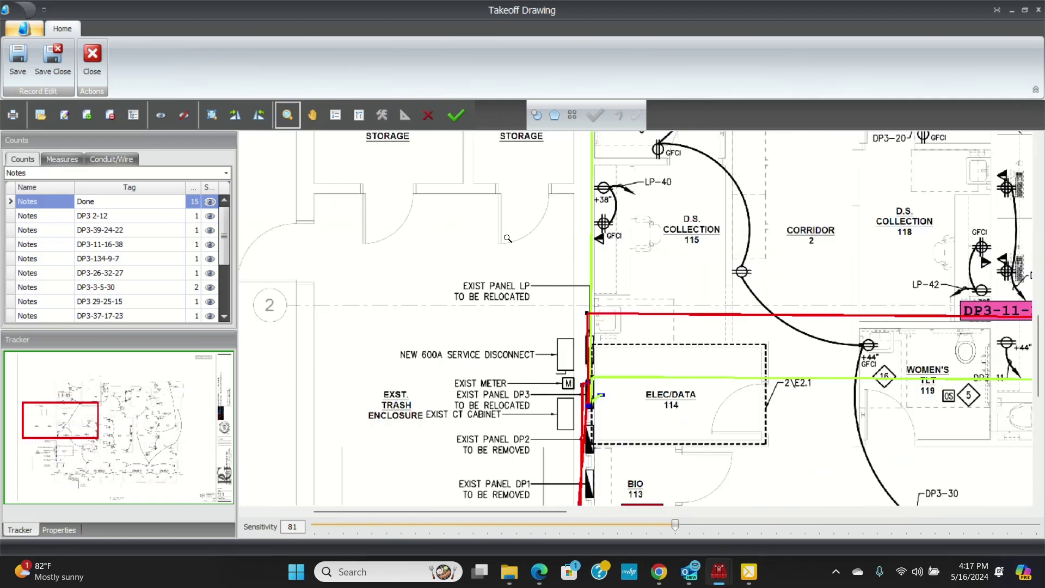
scroll(508, 238, "down", 3)
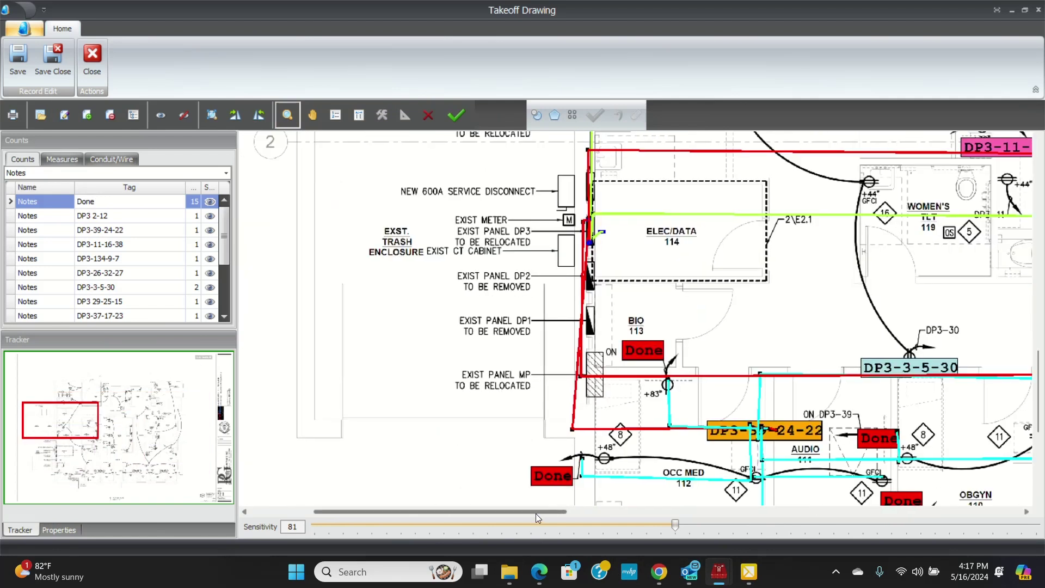
left_click_drag(535, 514, 630, 514)
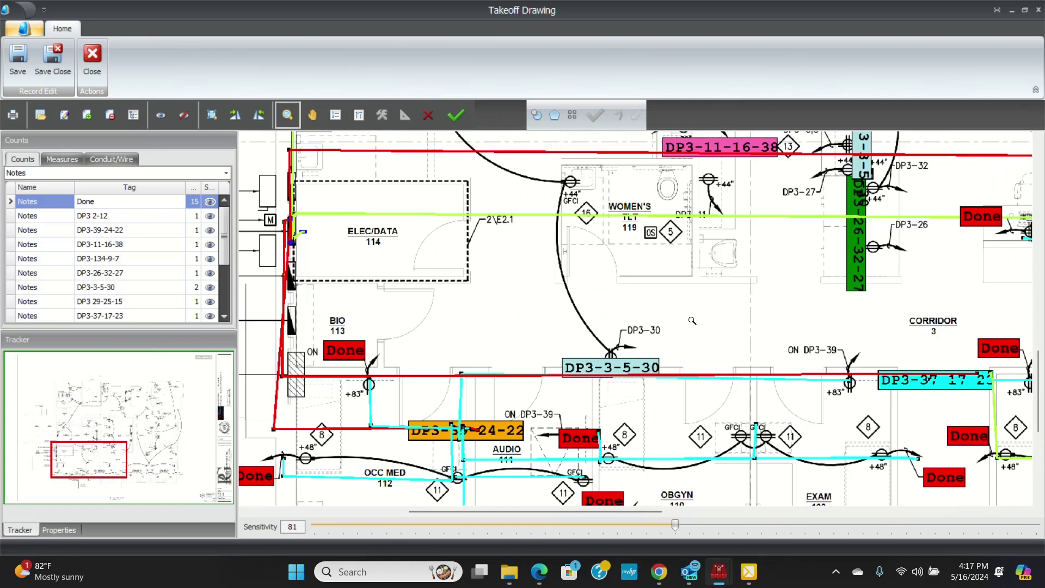
left_click(64, 159)
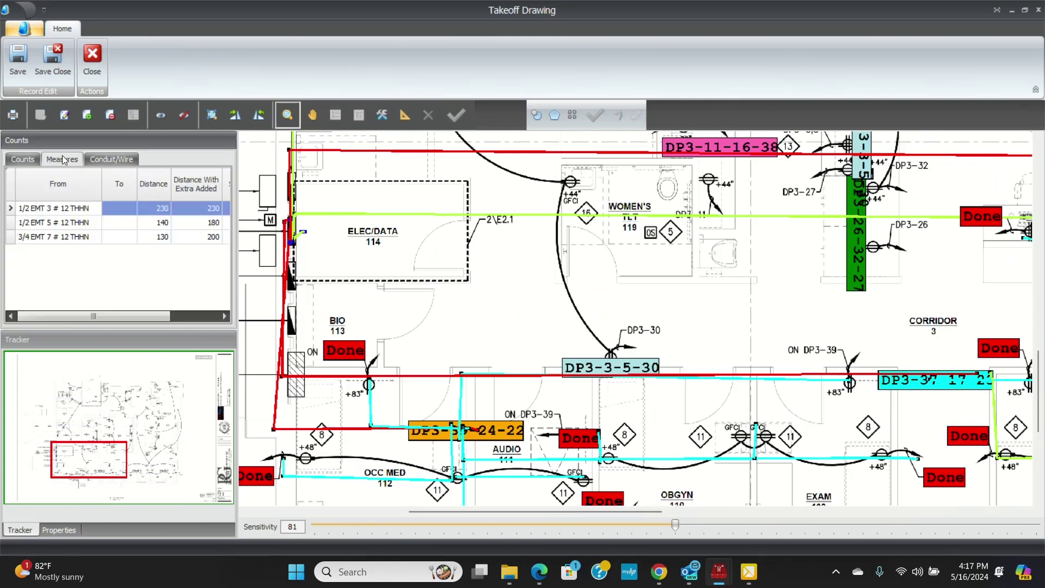
left_click(62, 210)
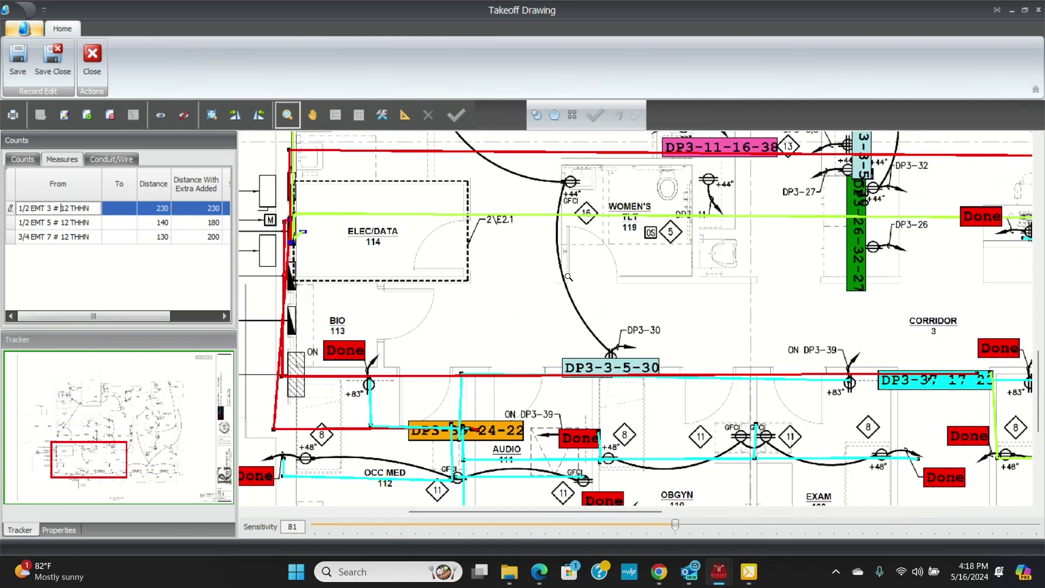
scroll(575, 264, "down", 3)
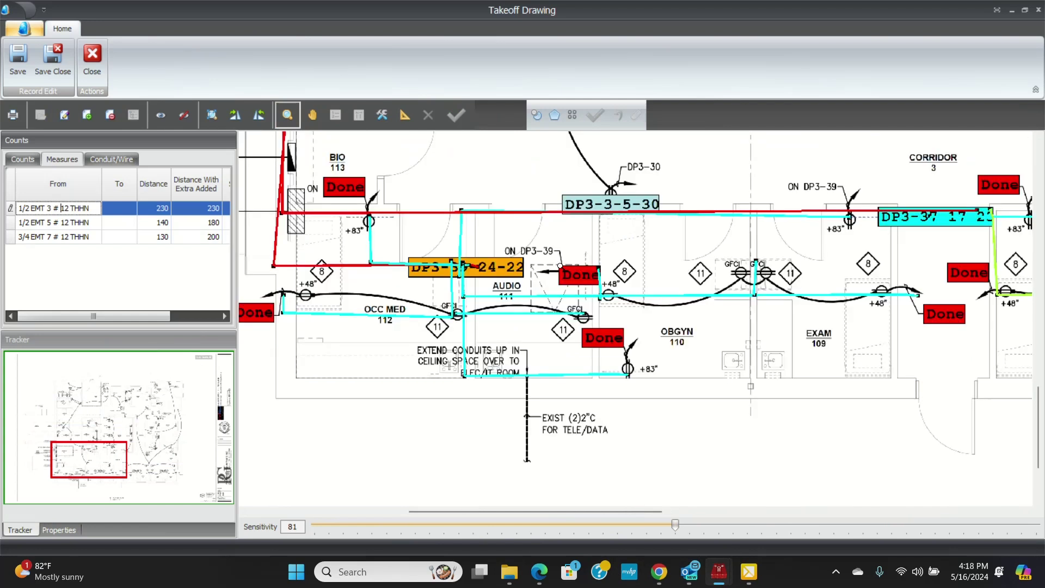